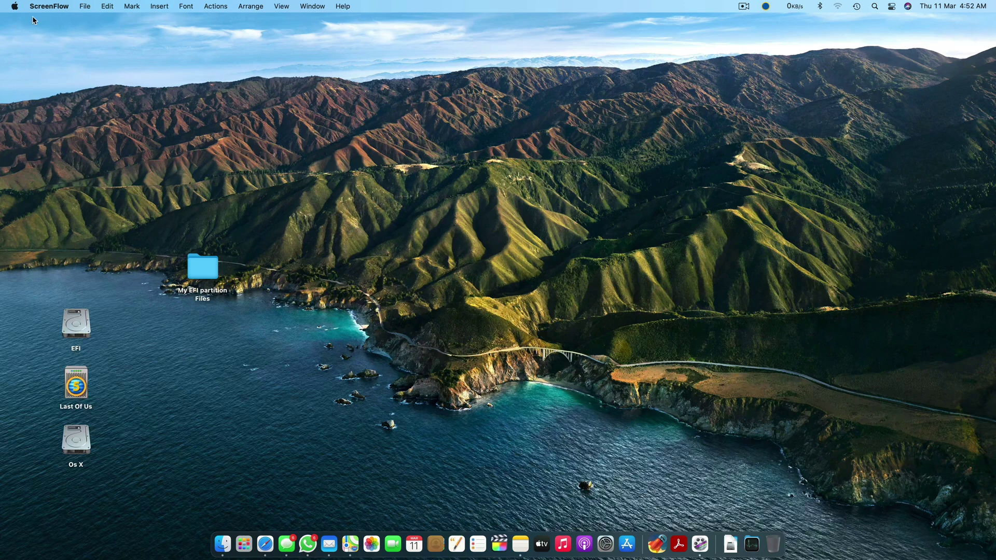
Open the system report from About This Mac and reposition its window on the desktop.
click(15, 6)
click(32, 36)
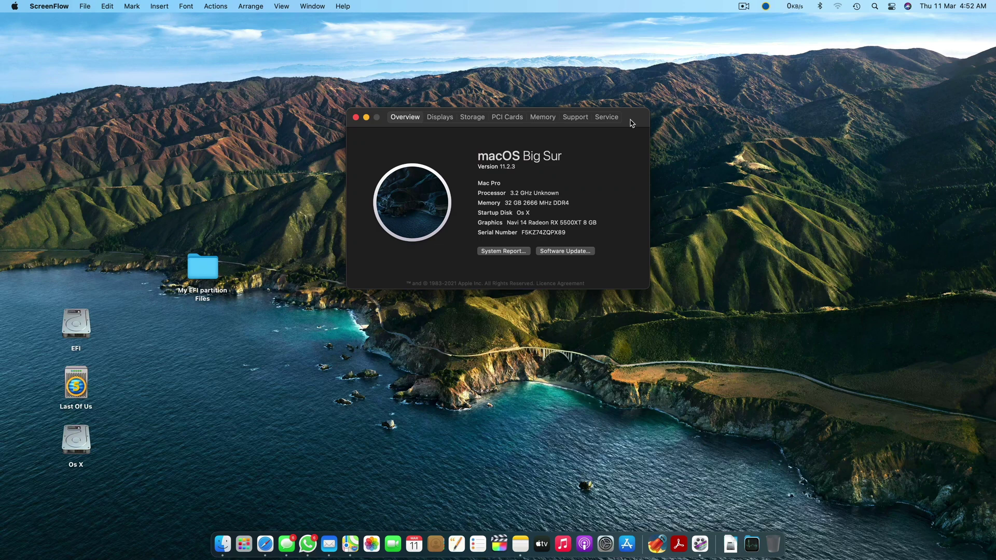
drag(632, 123, 640, 203)
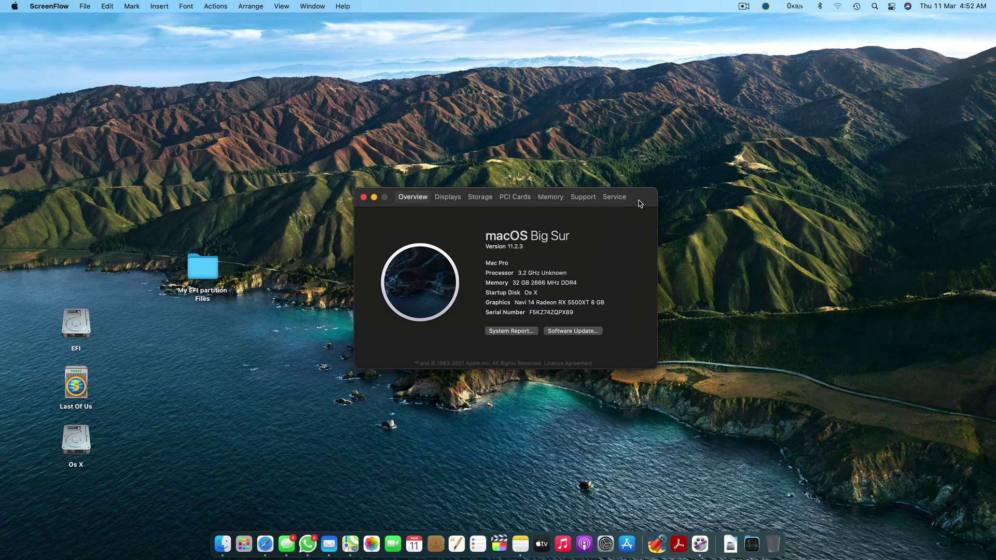
click(525, 331)
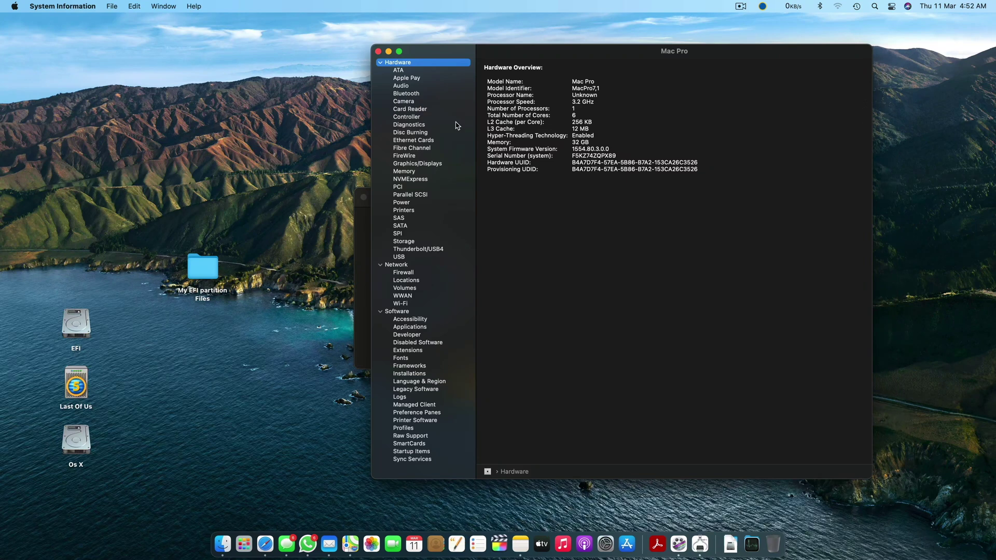
drag(463, 45, 315, 59)
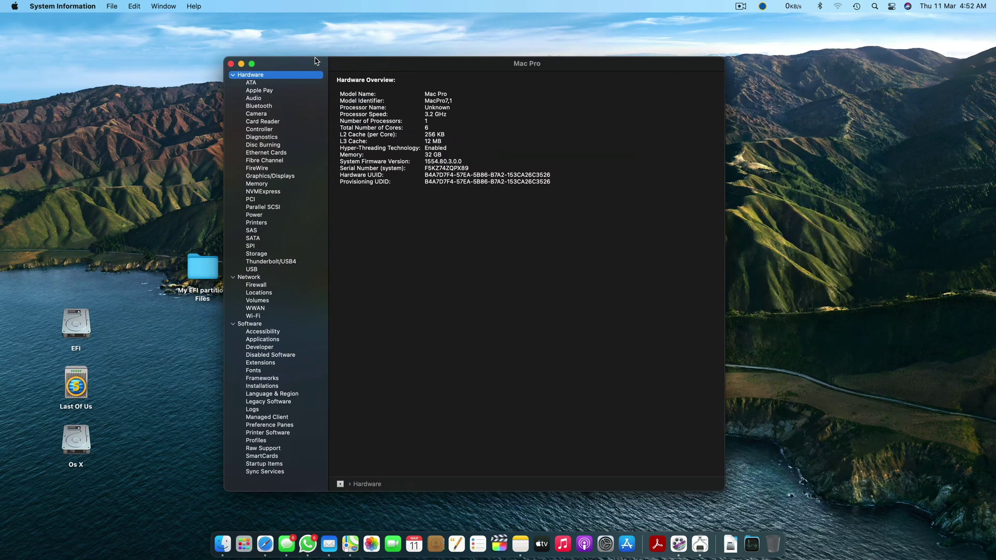
Examine the Audio, Wi-Fi and USB sections of the system report, including the Bluetooth USB Host Controller details.
click(264, 99)
drag(459, 153, 455, 223)
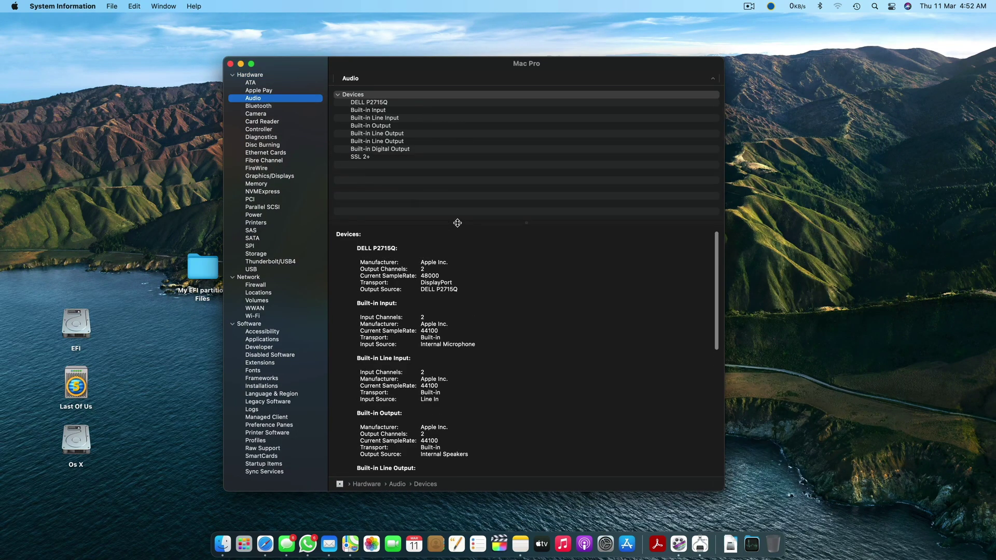
click(272, 106)
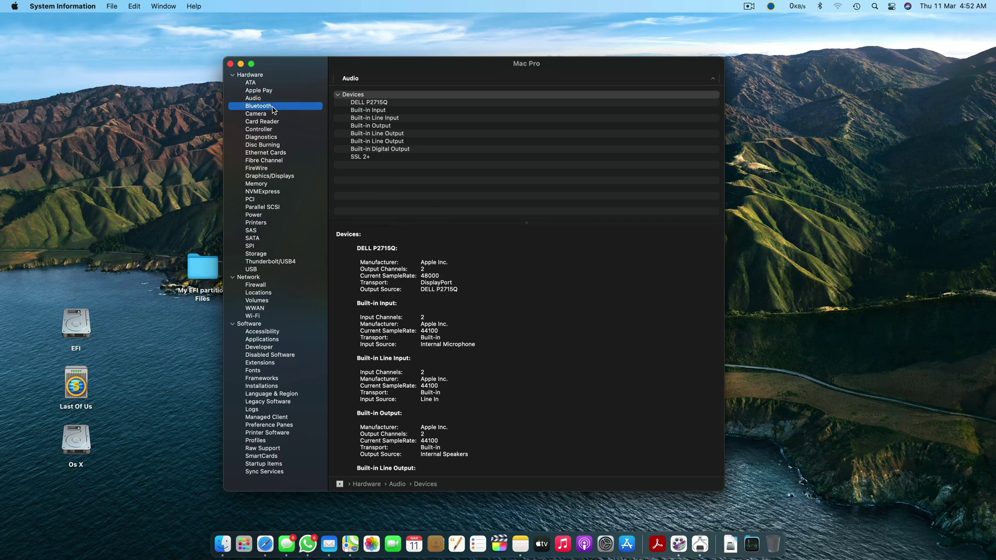
click(259, 317)
click(264, 270)
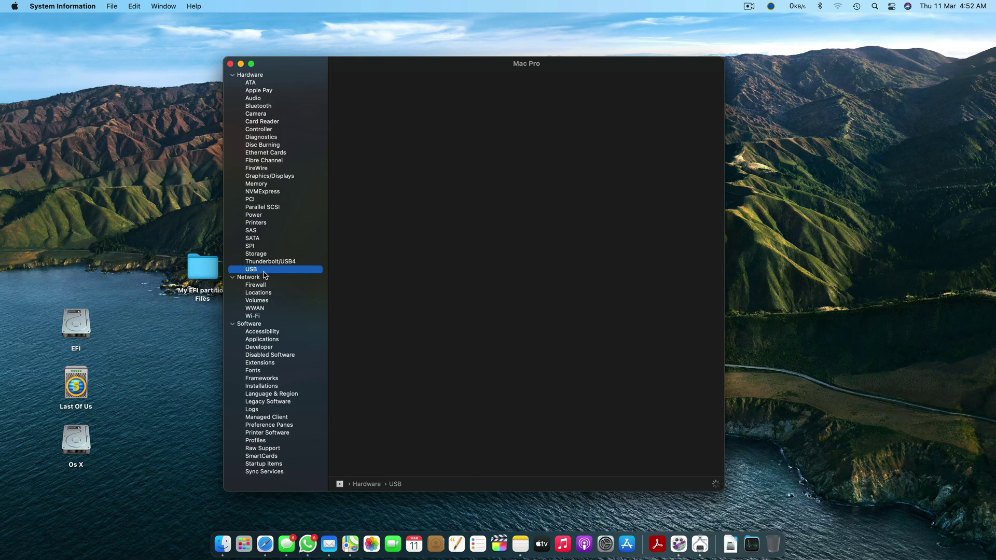
click(262, 317)
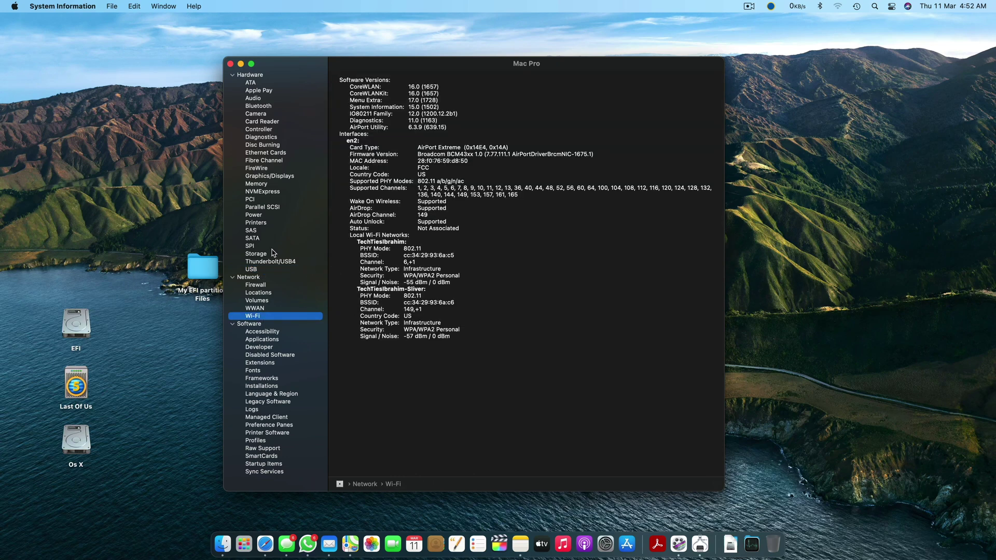
click(263, 270)
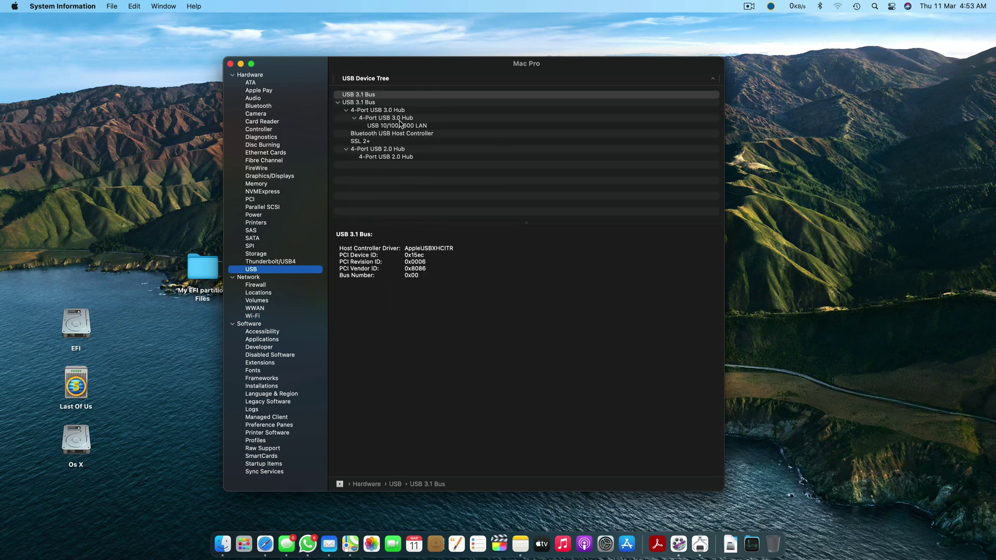
click(397, 134)
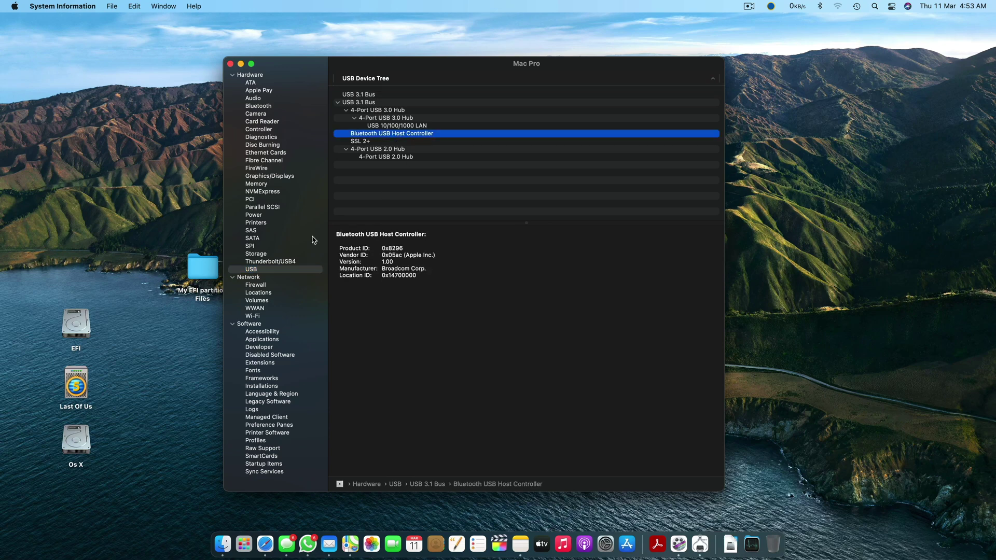
Examine the Thunderbolt/USB4, PCI, Graphics/Displays and Ethernet Cards sections of the system report.
click(277, 261)
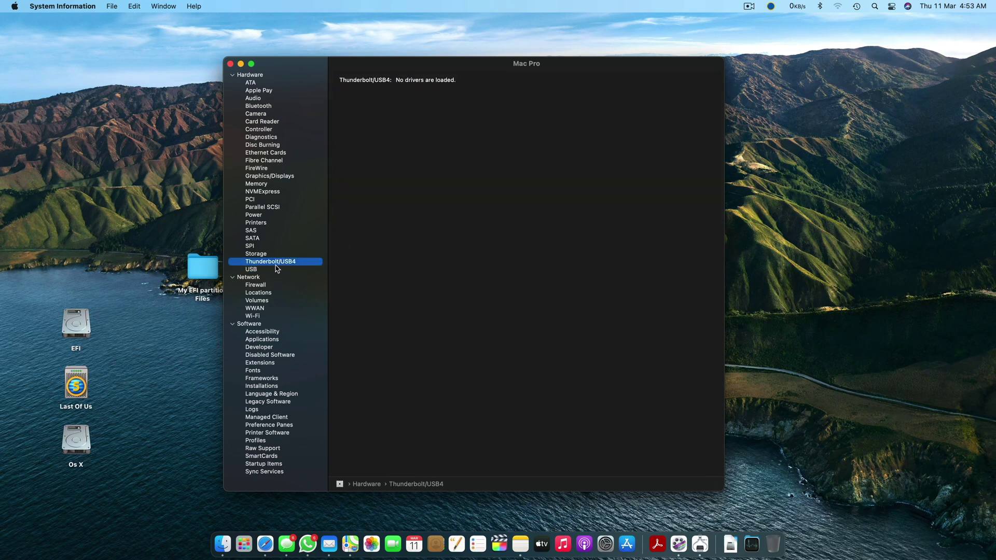
click(267, 207)
click(261, 192)
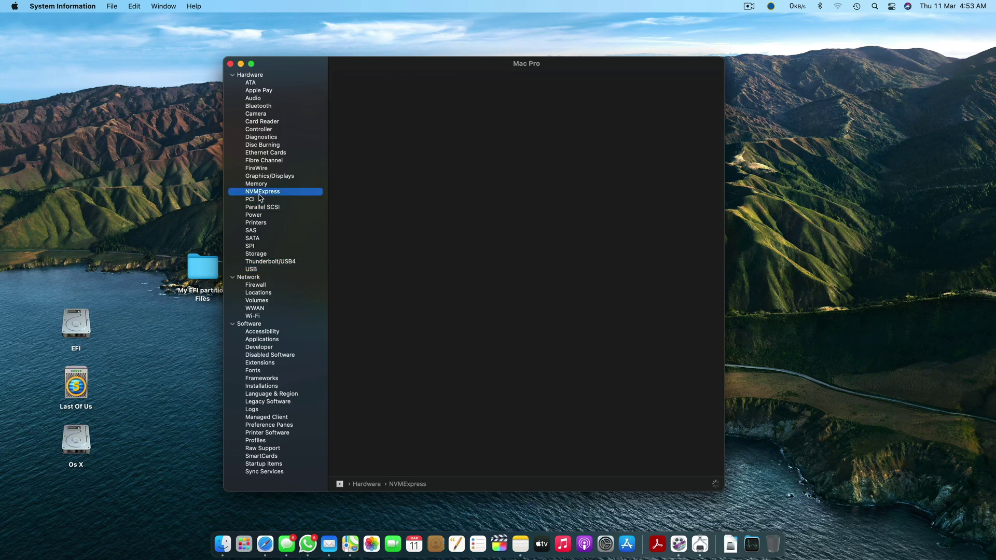
click(261, 199)
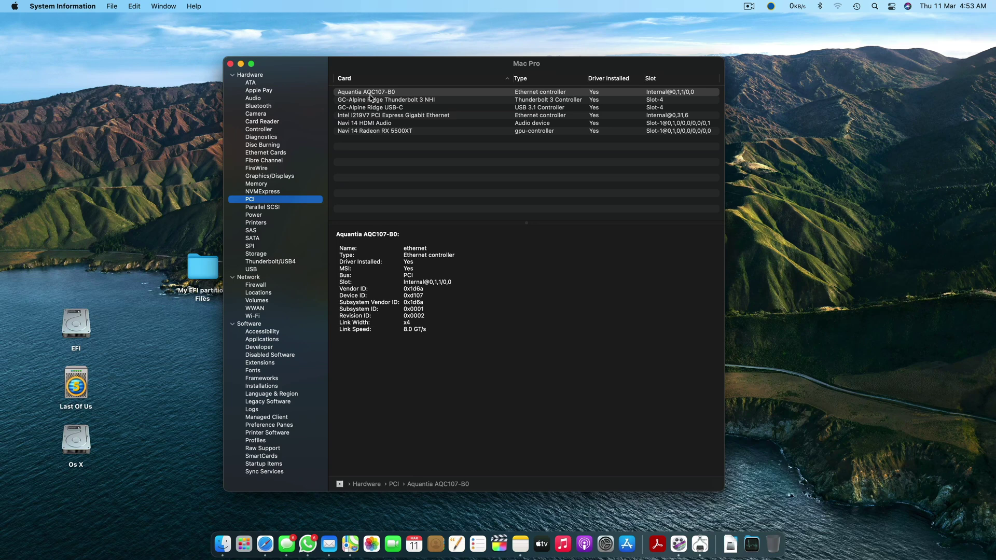
click(259, 176)
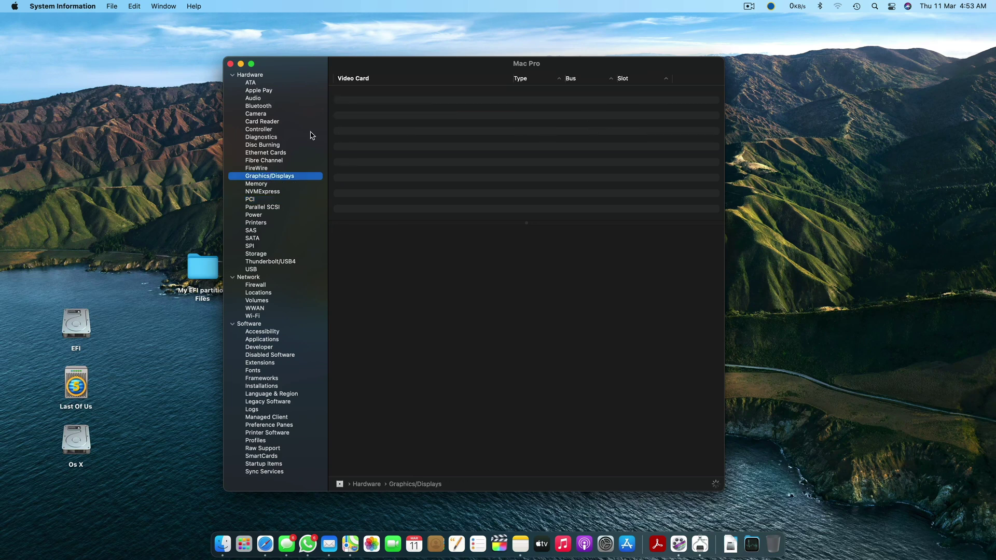
click(270, 153)
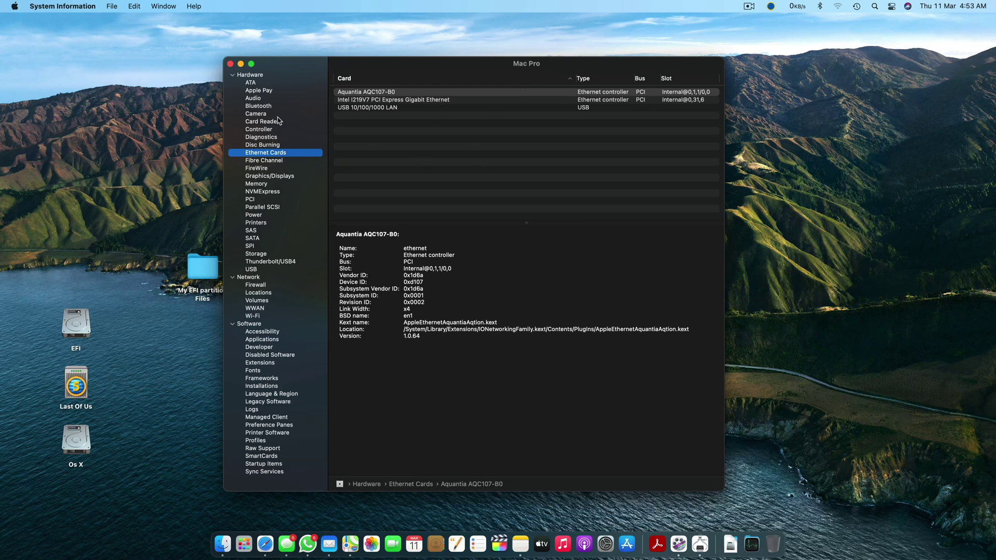
Switch to System Preferences.
click(605, 548)
click(286, 543)
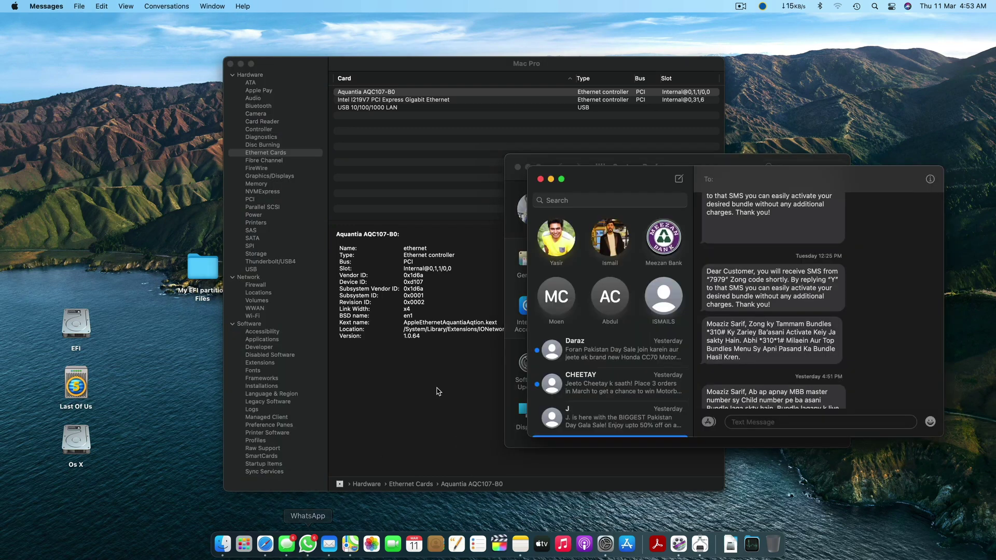
scroll(619, 385, down, 2)
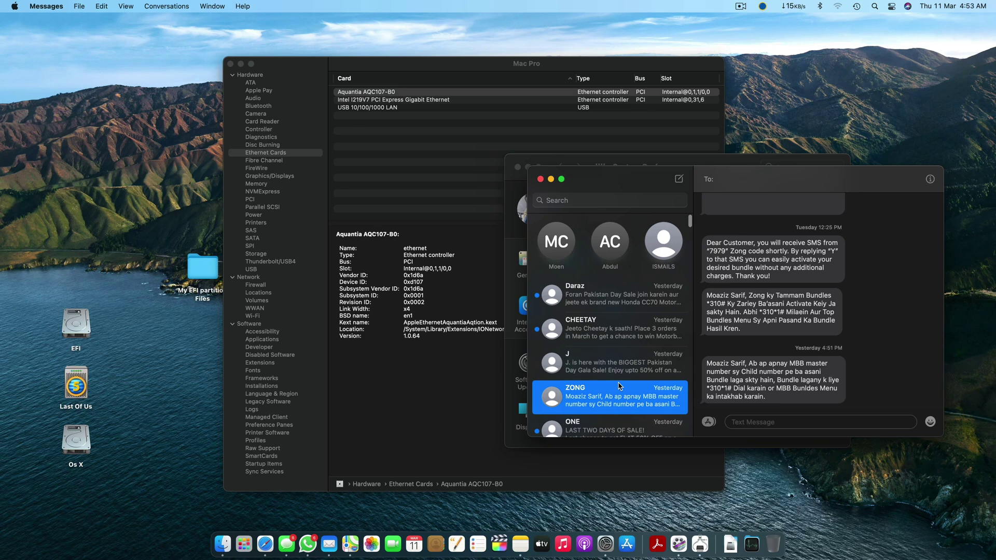
scroll(618, 386, up, 2)
scroll(618, 385, down, 3)
key(super+w)
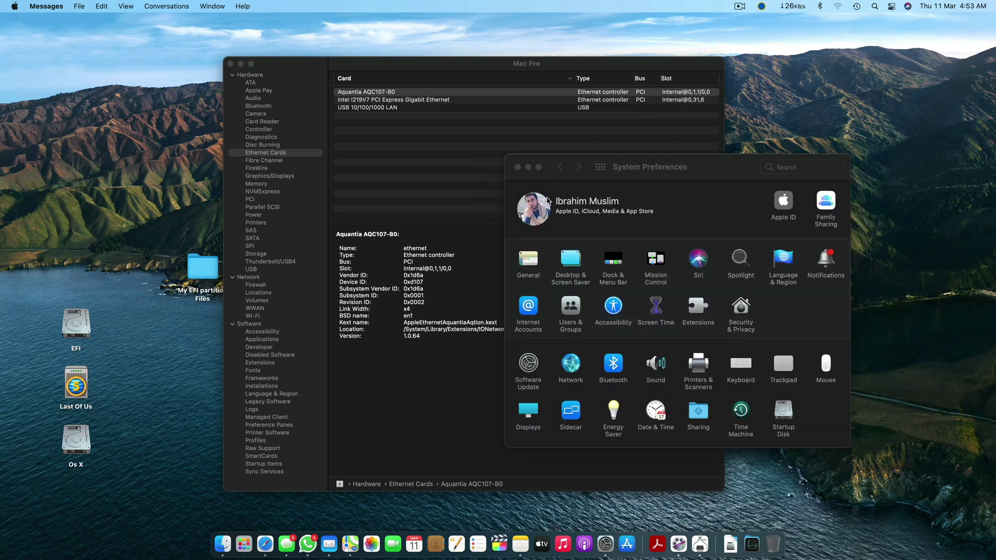
Open the advanced Hardware settings of the Ethernet 2 connection in the Network preferences.
click(571, 366)
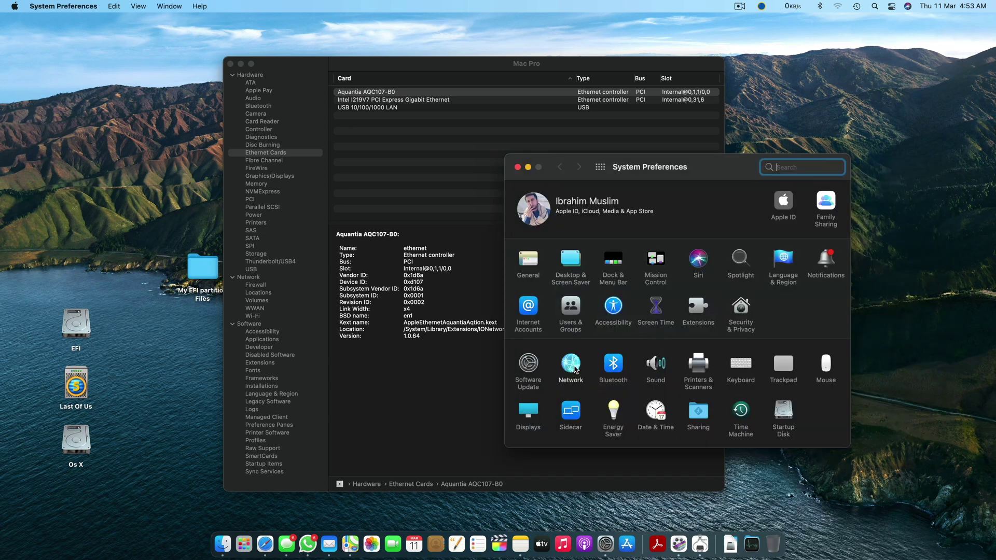
click(570, 365)
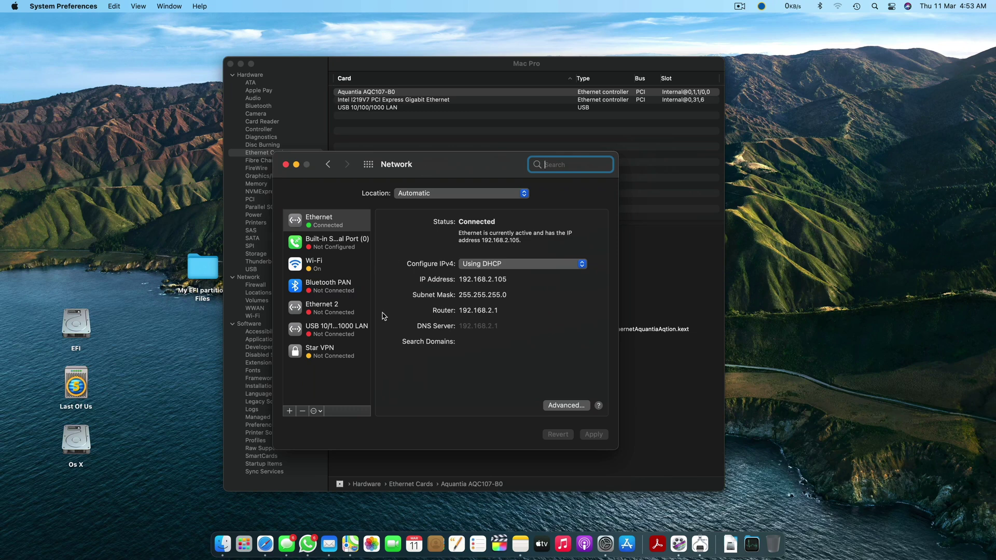
click(344, 310)
click(585, 405)
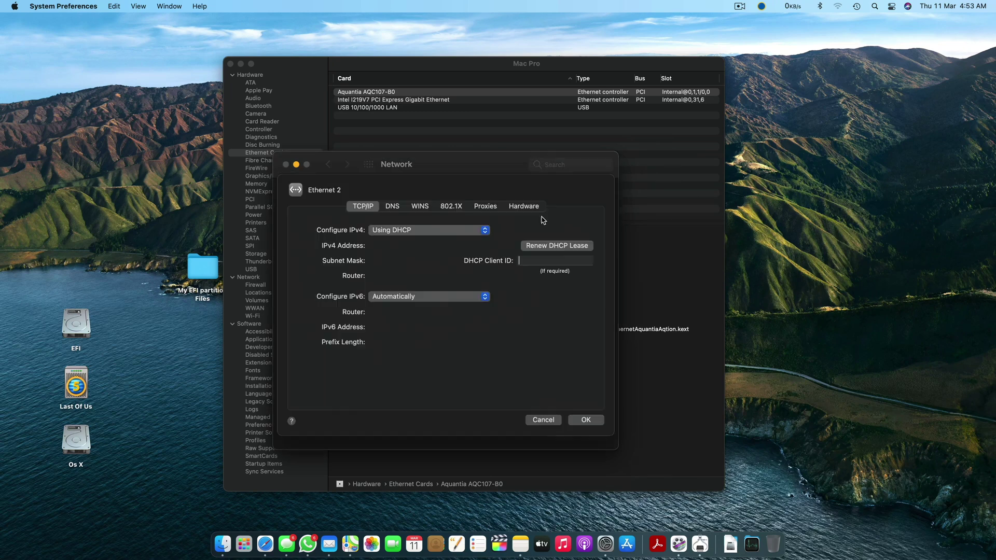
click(524, 211)
Examine the MTU and speed options under manual configuration for Ethernet 2 and dismiss the settings without saving.
click(485, 249)
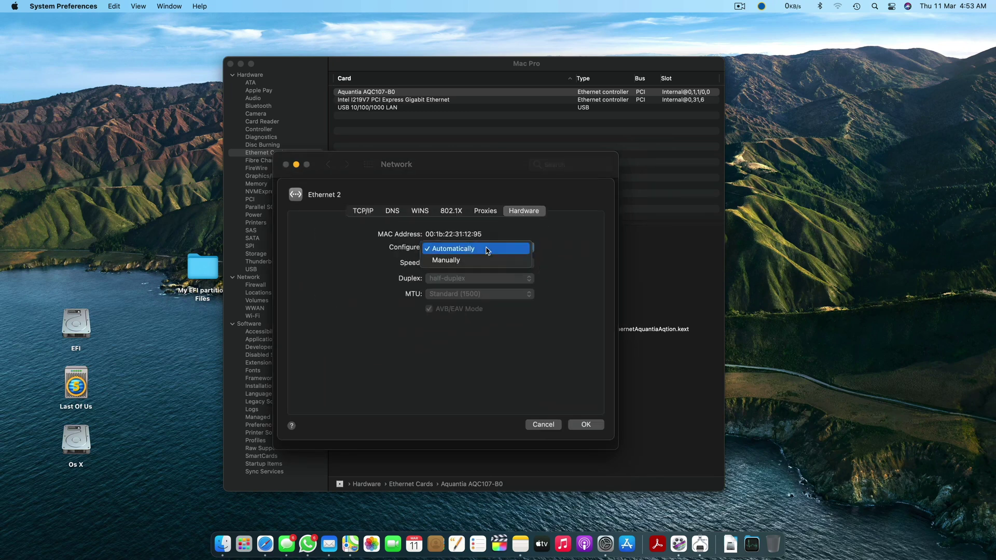
click(484, 259)
click(477, 293)
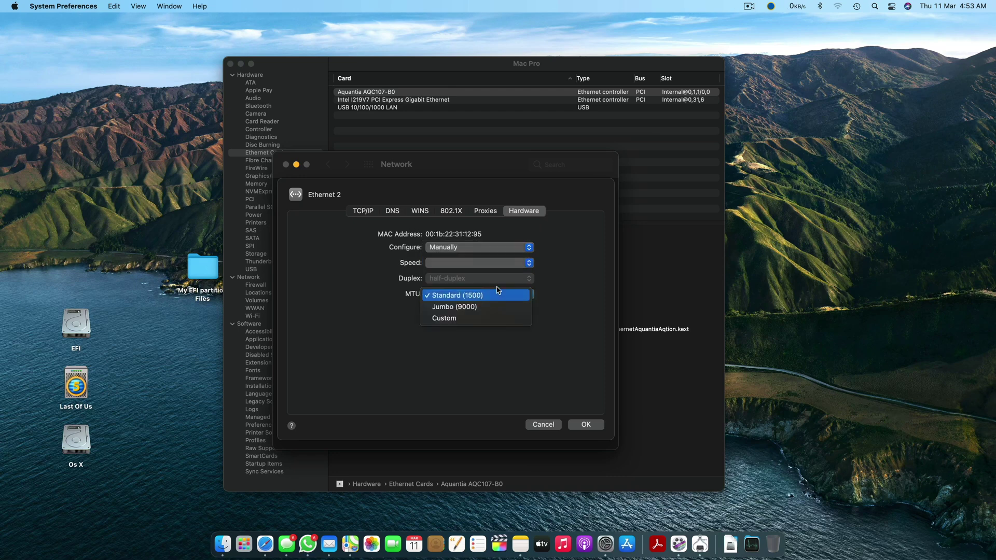
click(546, 264)
click(480, 262)
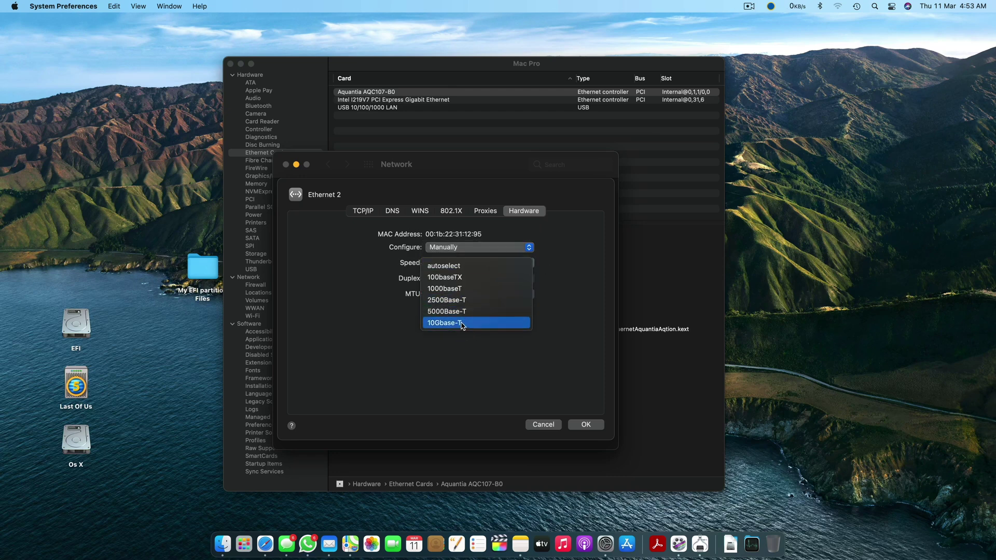
click(543, 431)
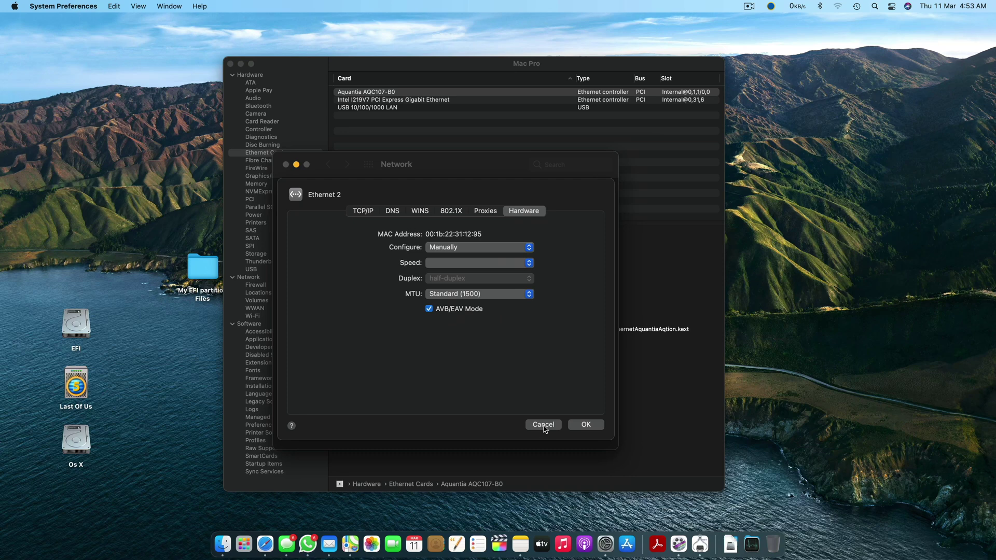
click(542, 425)
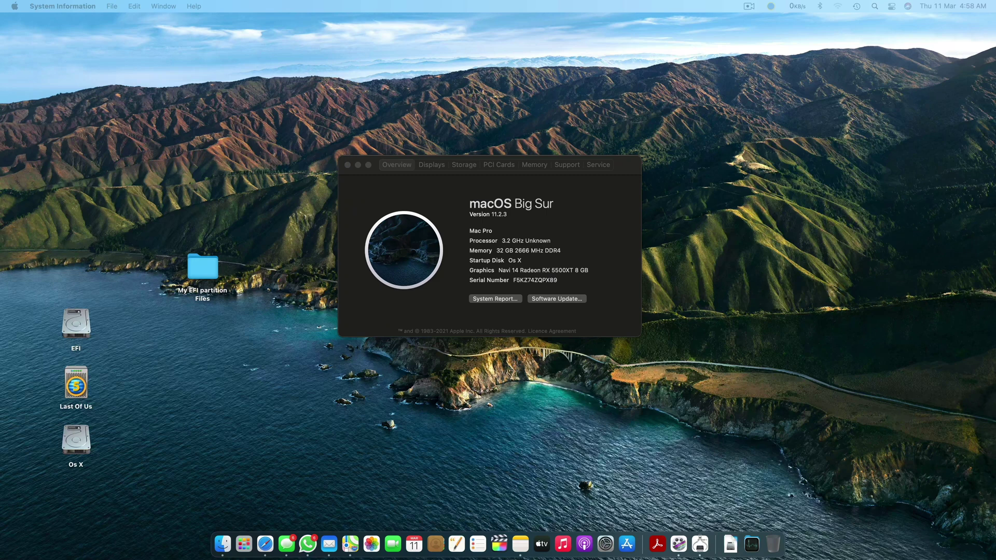
Close the About This Mac window and launch OpenCore Configurator.
click(347, 165)
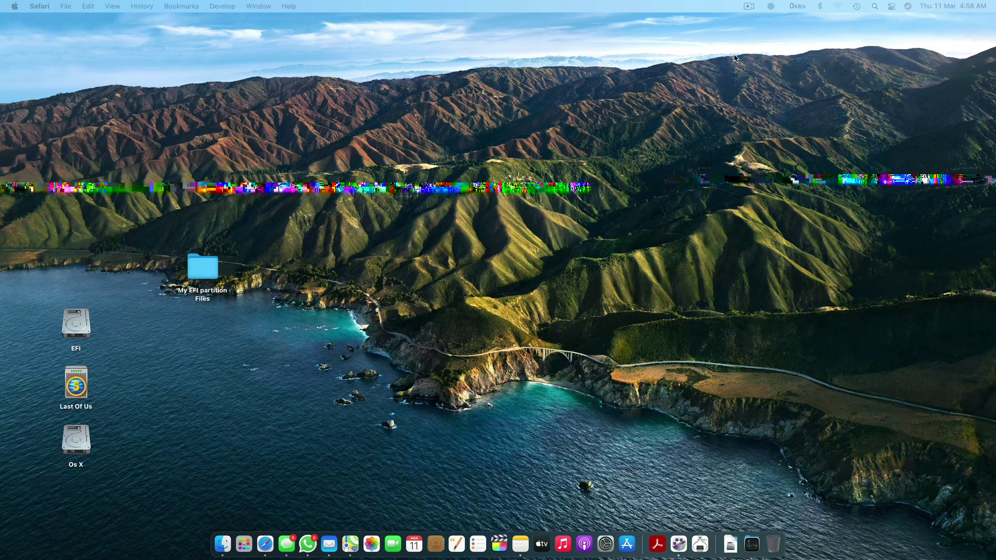
key(super+space)
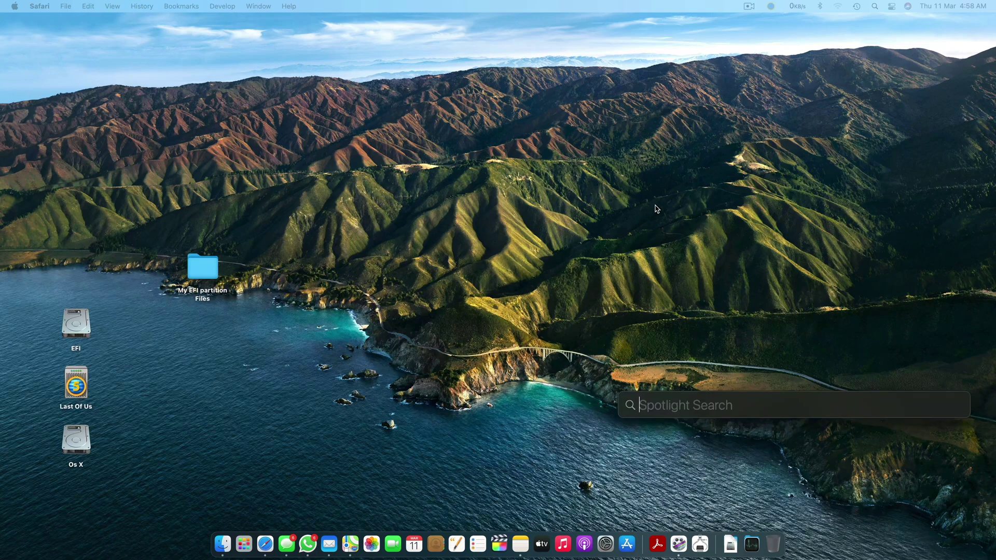
text(openc)
key(Return)
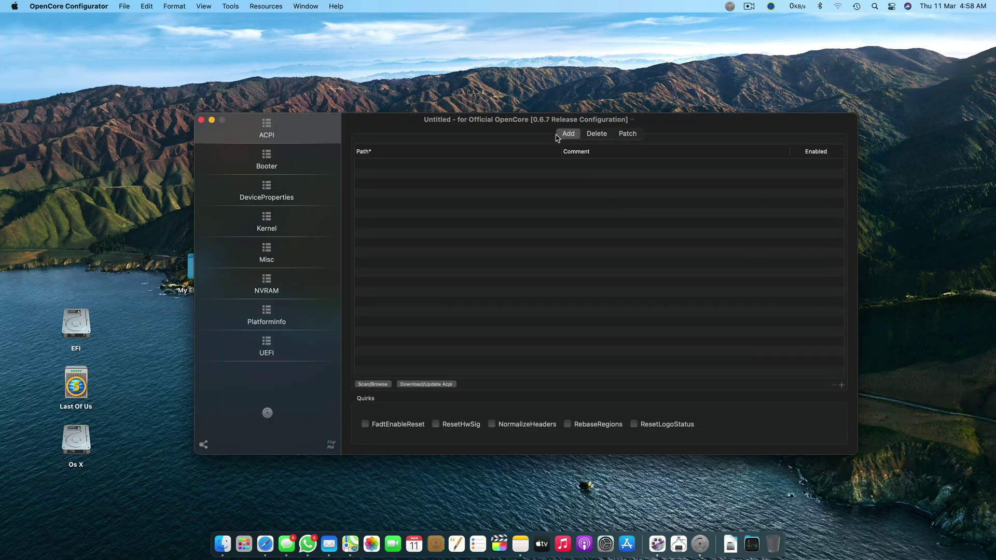
Open the EFI partition on disk1s1 and load config.plist from its EFI/OC folder into OpenCore Configurator.
click(730, 6)
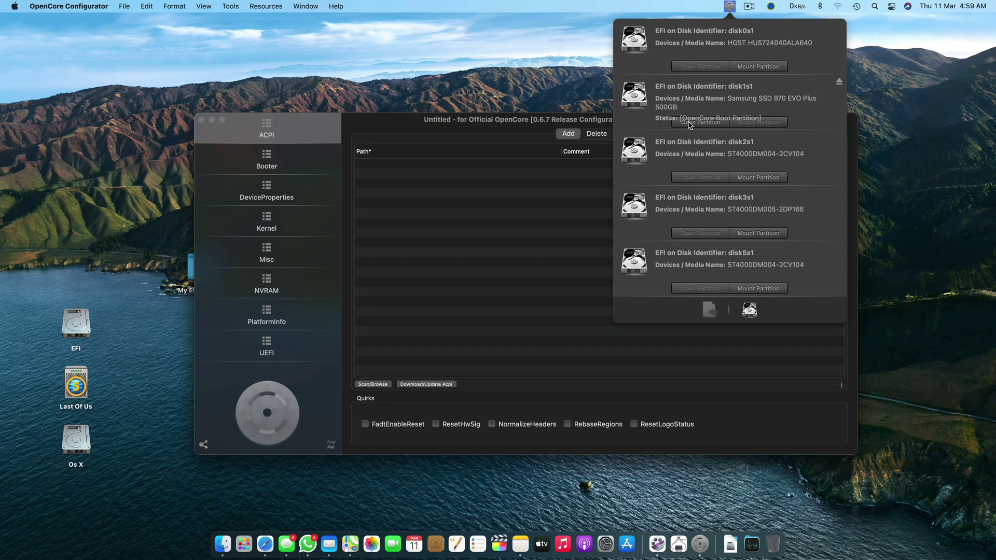
click(716, 124)
double_click(467, 139)
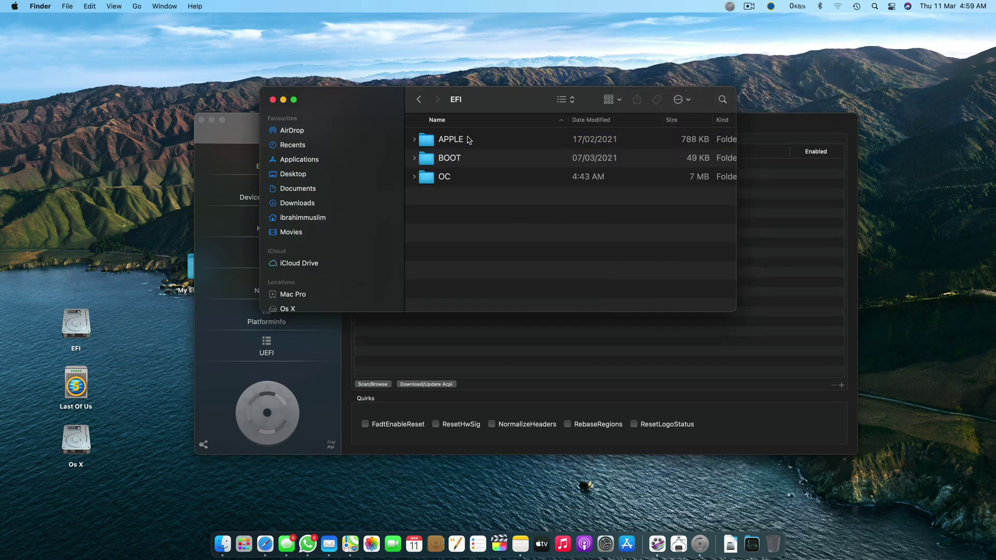
double_click(463, 177)
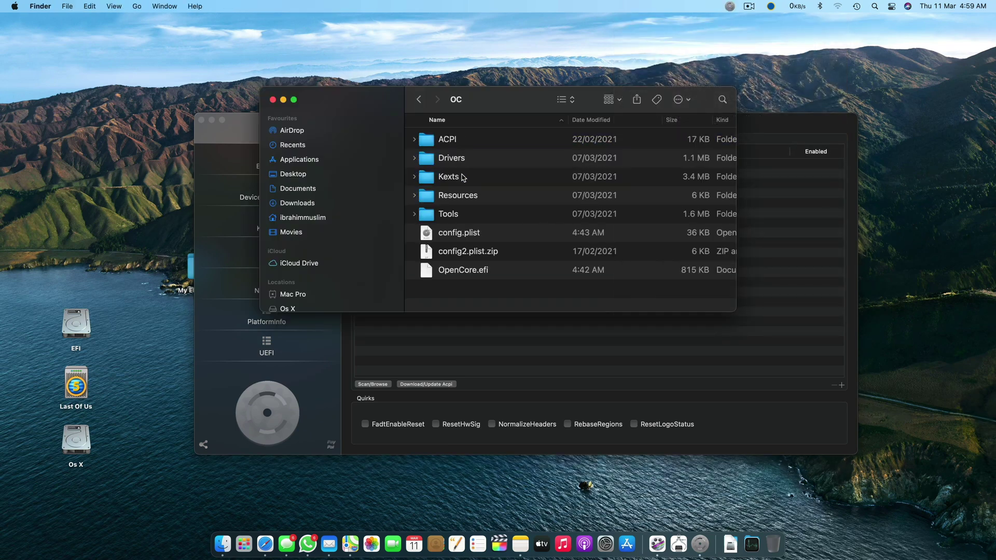
double_click(461, 233)
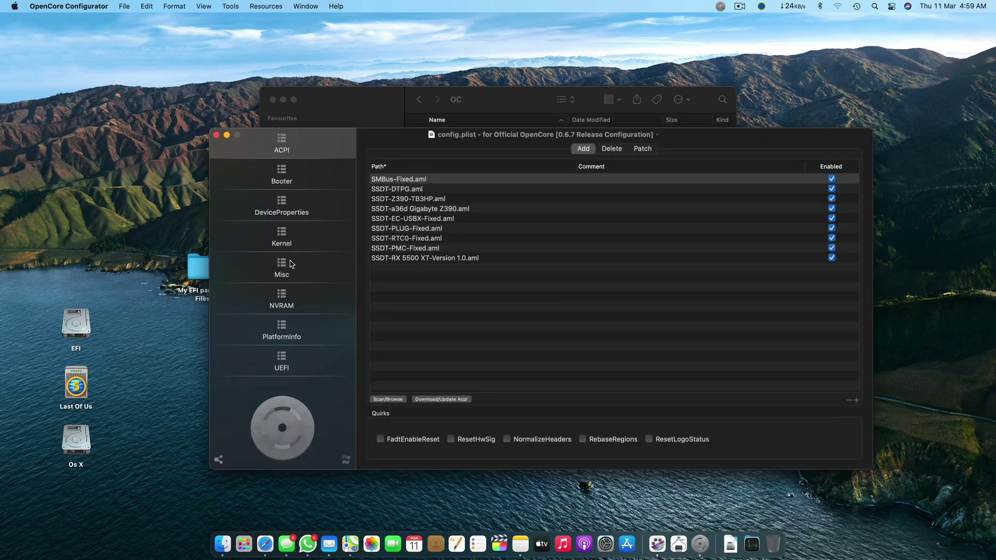
Enable SysReport in the Debug settings of the Misc section of config.plist.
click(305, 279)
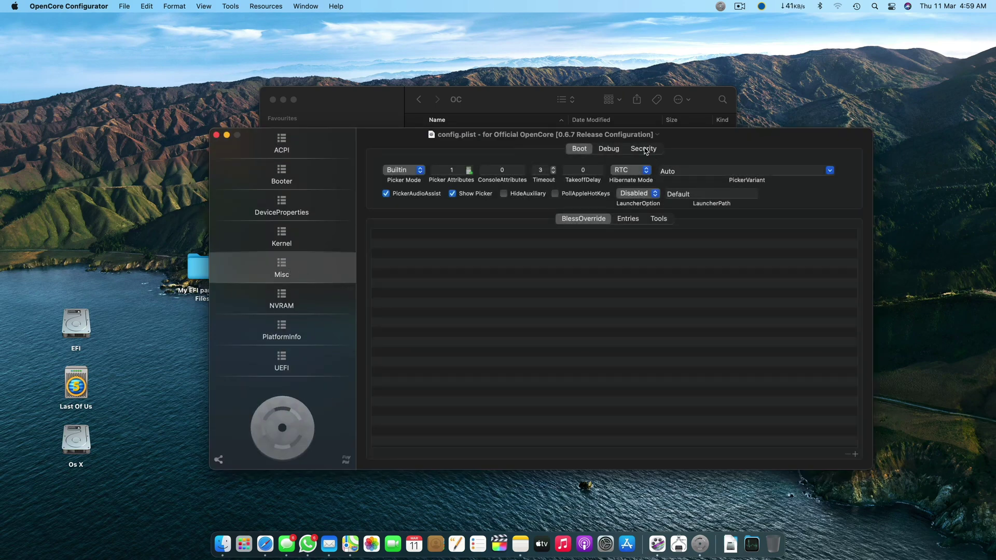
click(609, 148)
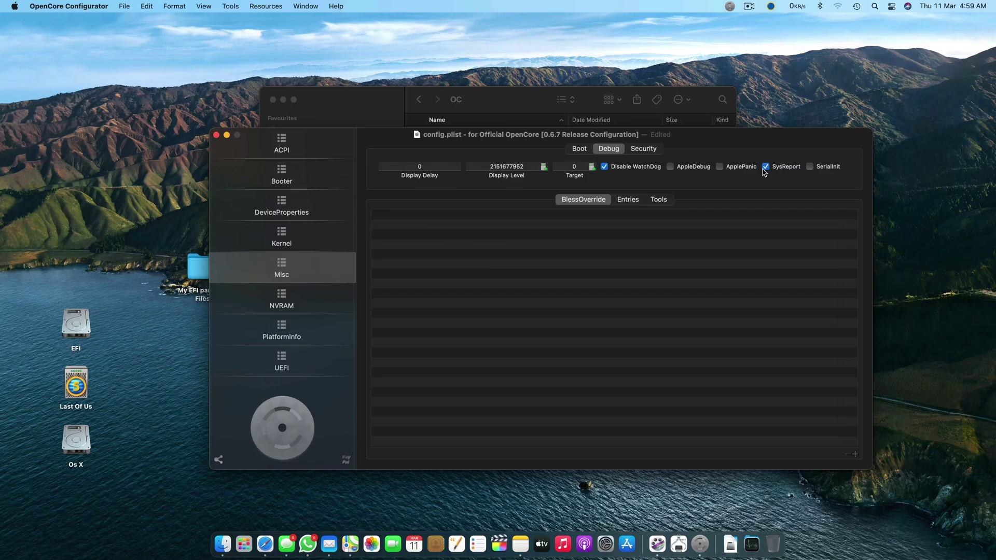
Save the edited config.plist.
key(super+s)
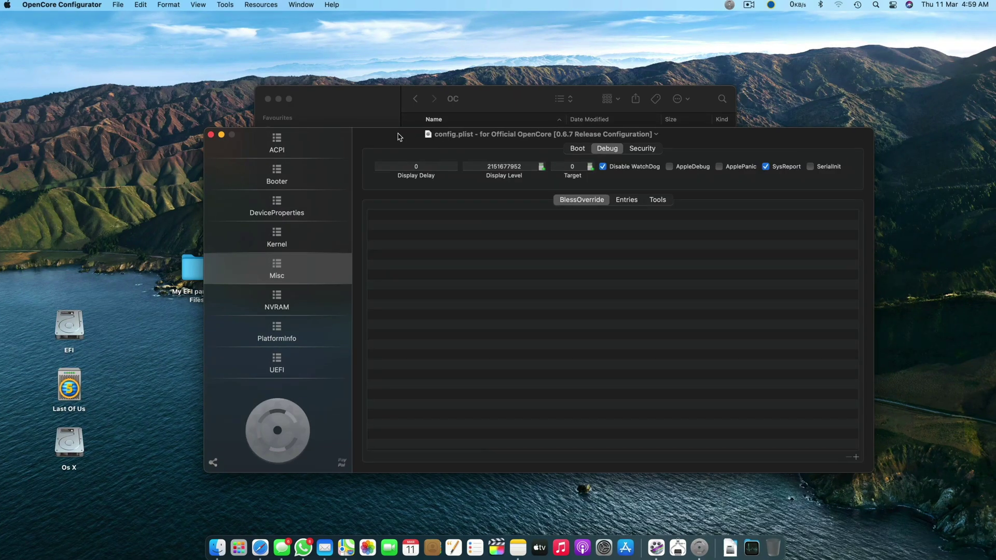
drag(407, 136, 351, 128)
Open the OpenCore Downloader tool and keep 0.6.7 as the revision to install.
click(735, 7)
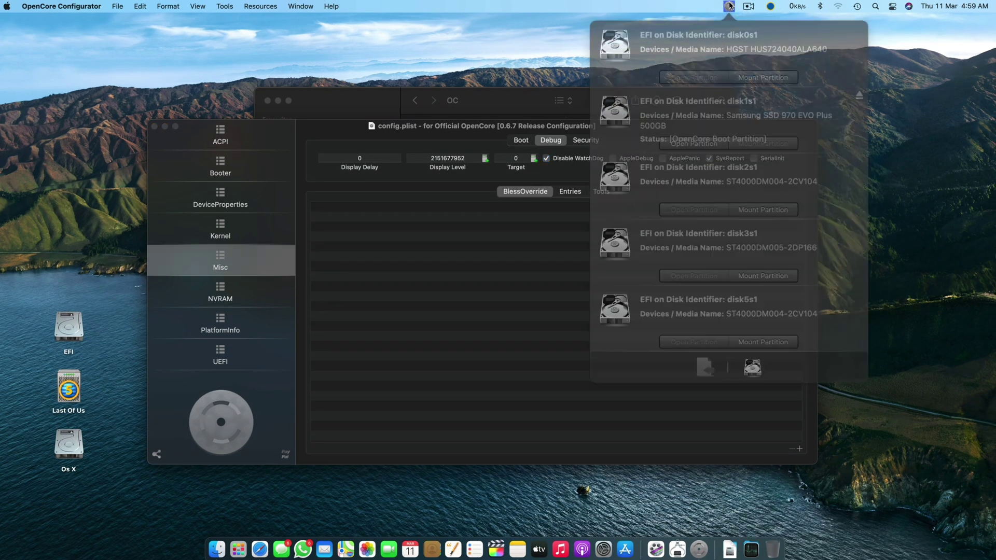
click(107, 6)
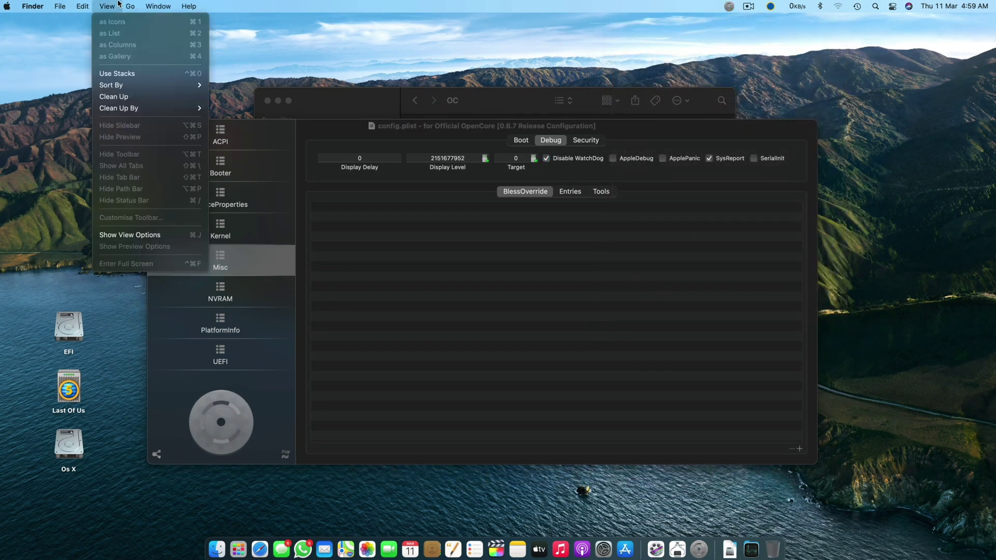
click(440, 121)
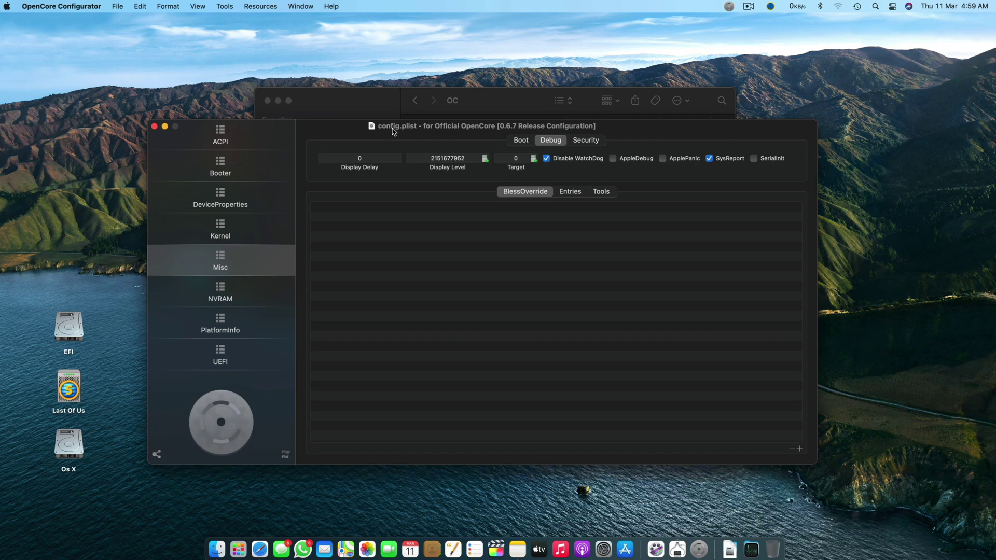
click(220, 5)
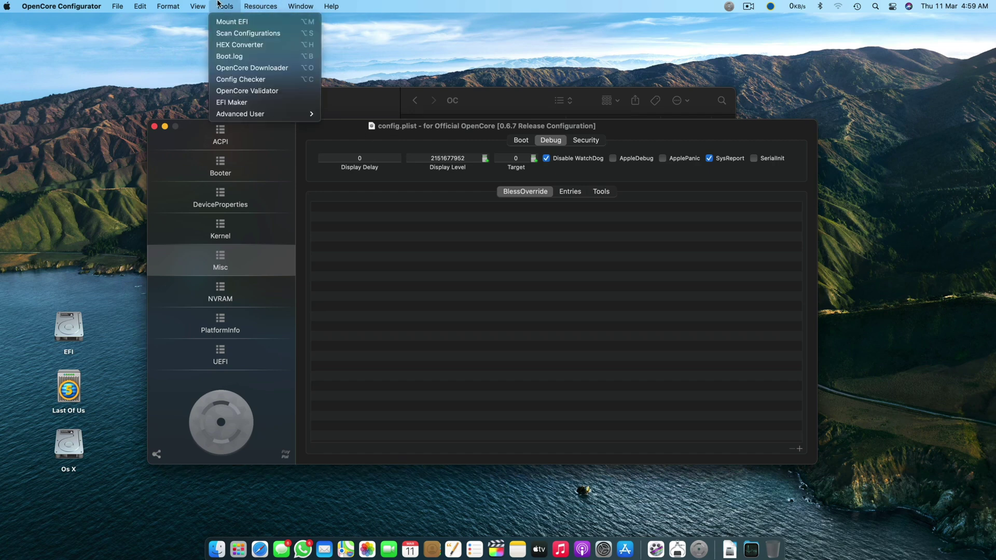
click(244, 71)
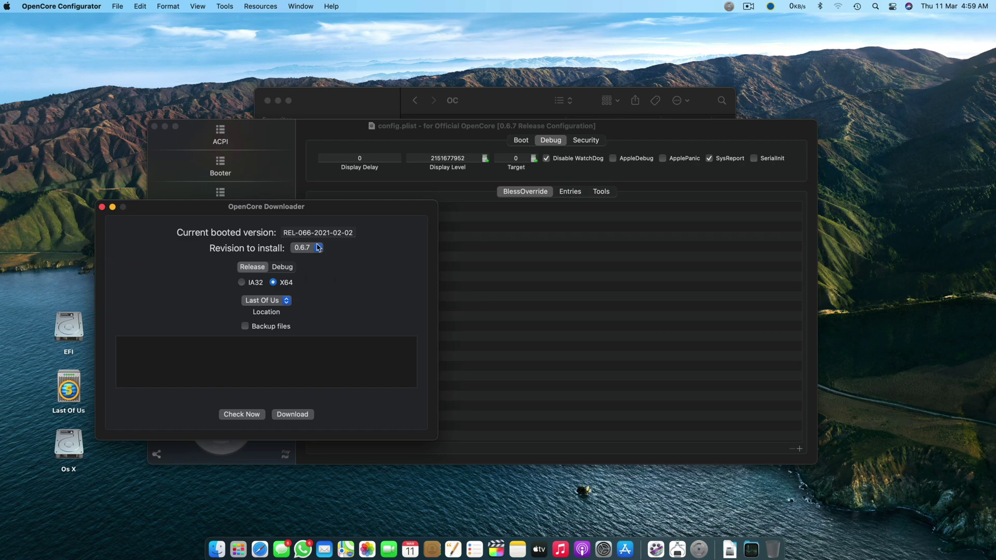
click(318, 248)
click(353, 227)
drag(364, 206, 543, 191)
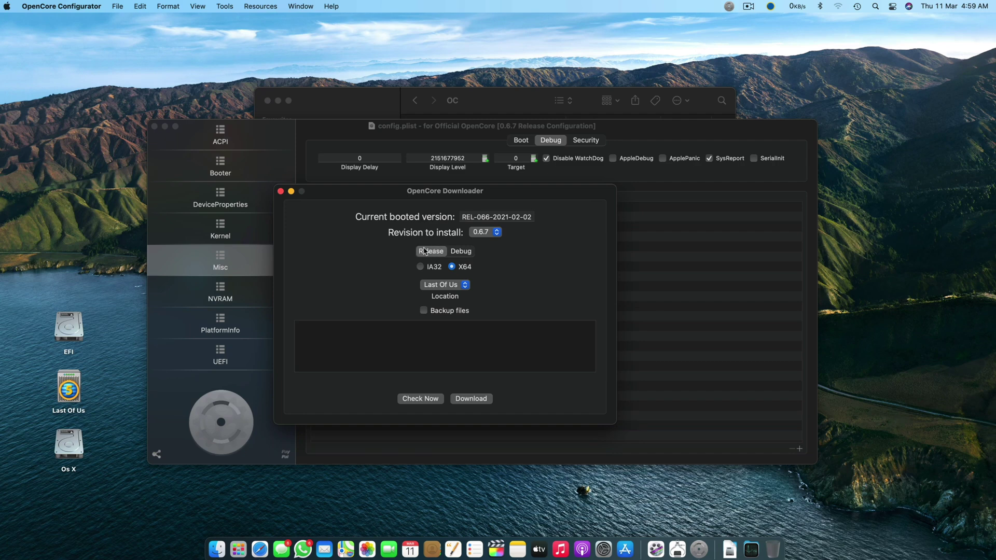
Download the Debug X64 build of OpenCore to the EFI location with file backup enabled.
click(461, 251)
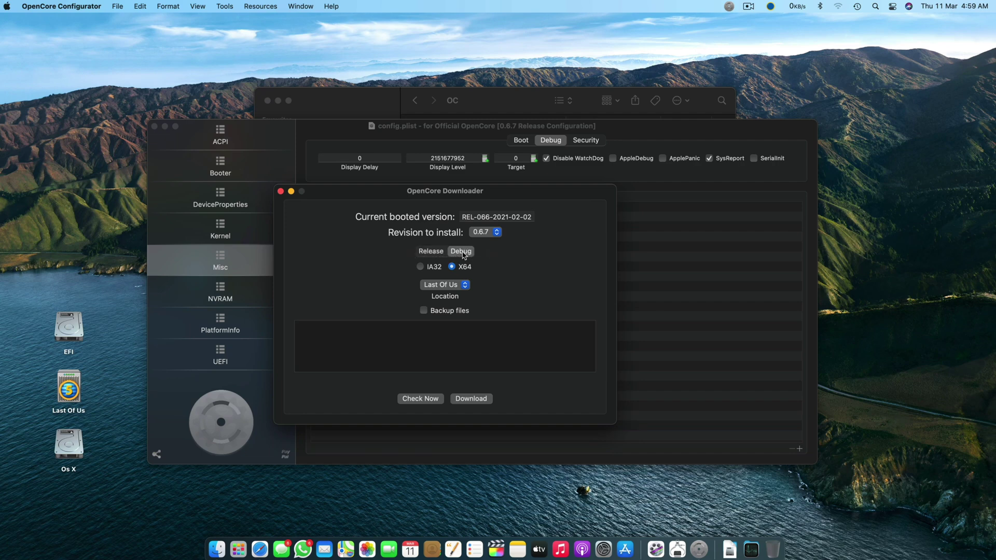
click(459, 287)
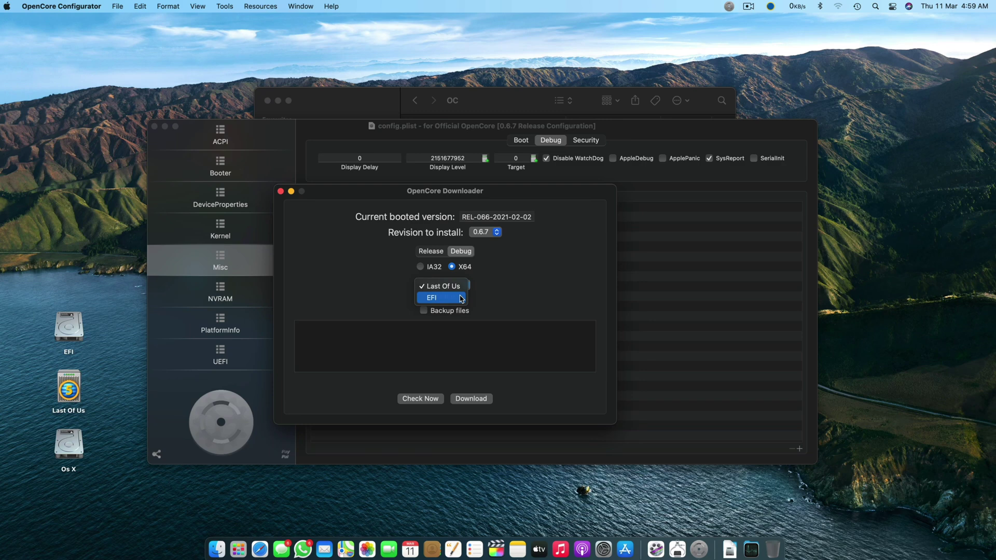
click(460, 298)
click(423, 310)
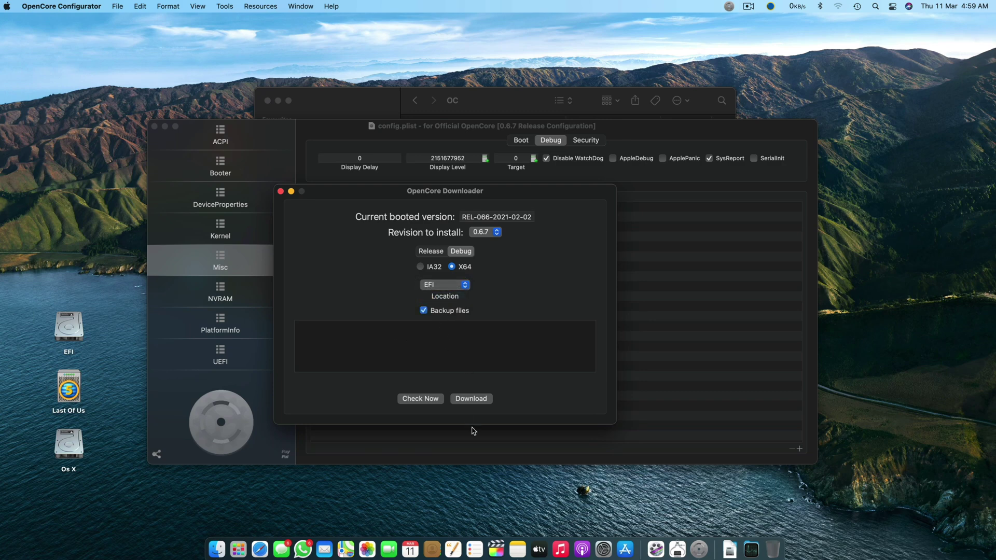
click(481, 399)
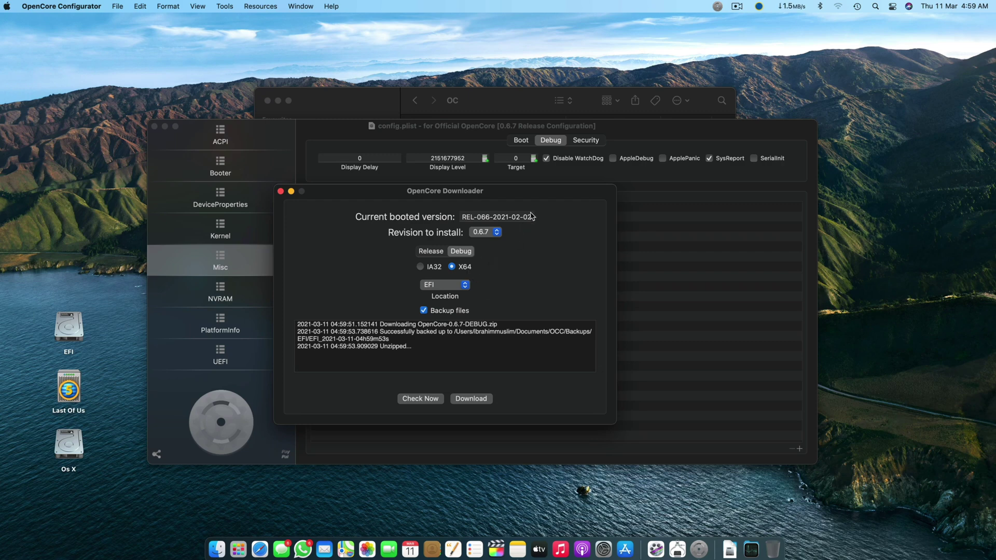
Close the OpenCore Downloader and the config.plist window.
drag(541, 197, 613, 222)
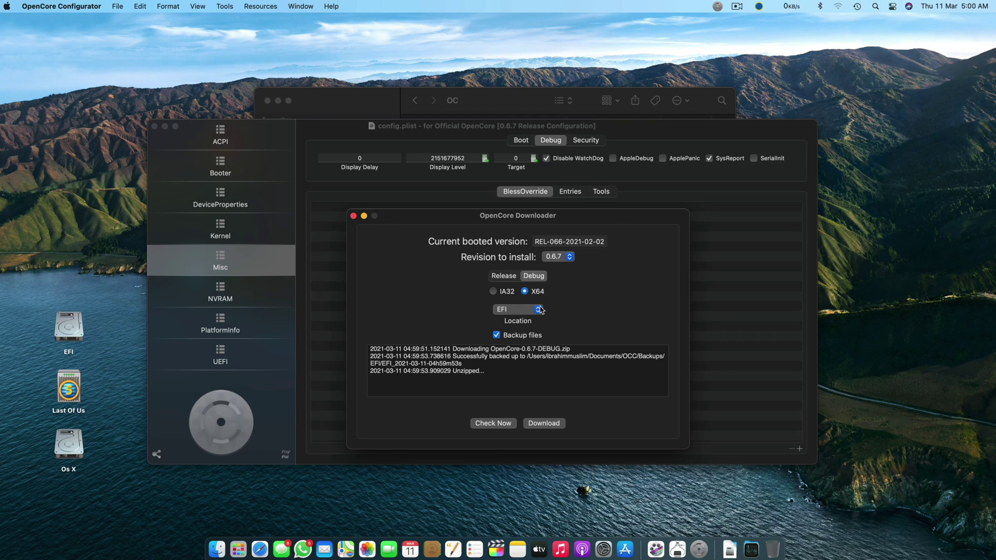
click(354, 216)
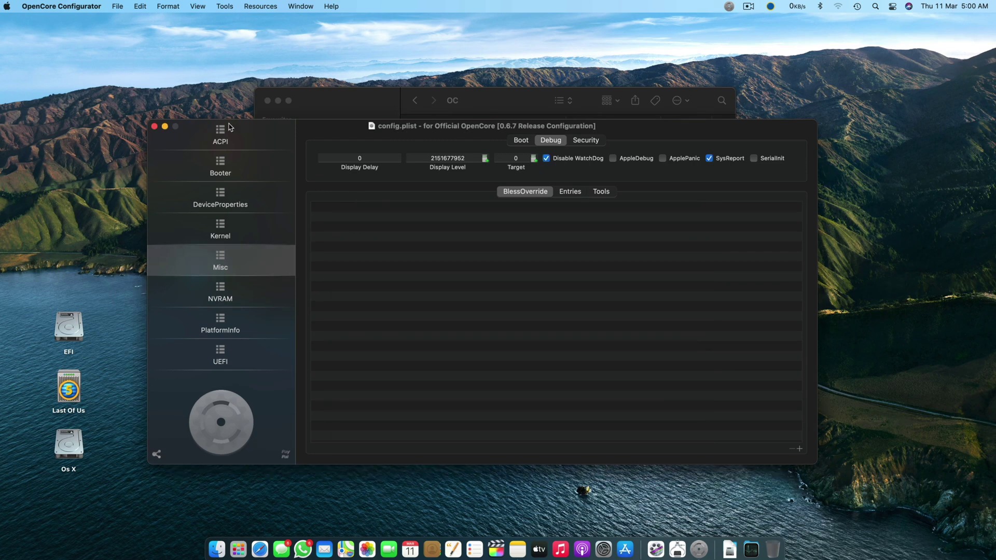
click(154, 126)
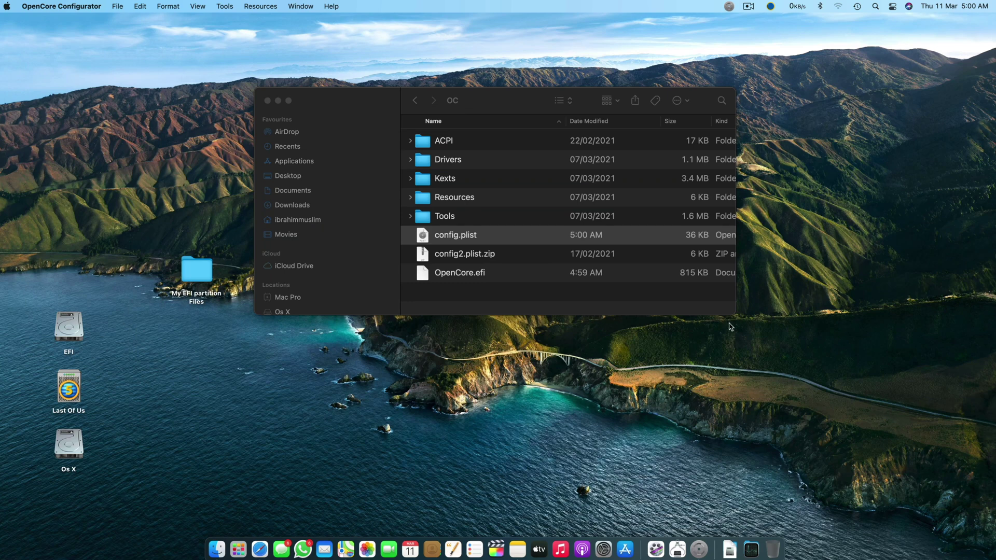
Enlarge the OC folder window and check the modification dates of OpenCore.efi and the contents of Tools, Resources, Kexts and Drivers.
drag(735, 314, 880, 404)
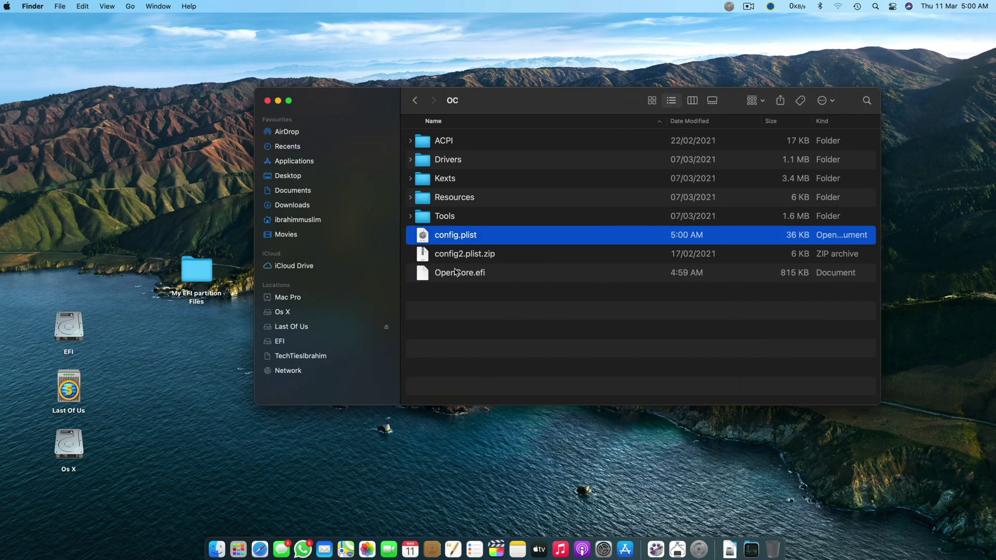
drag(530, 100, 452, 105)
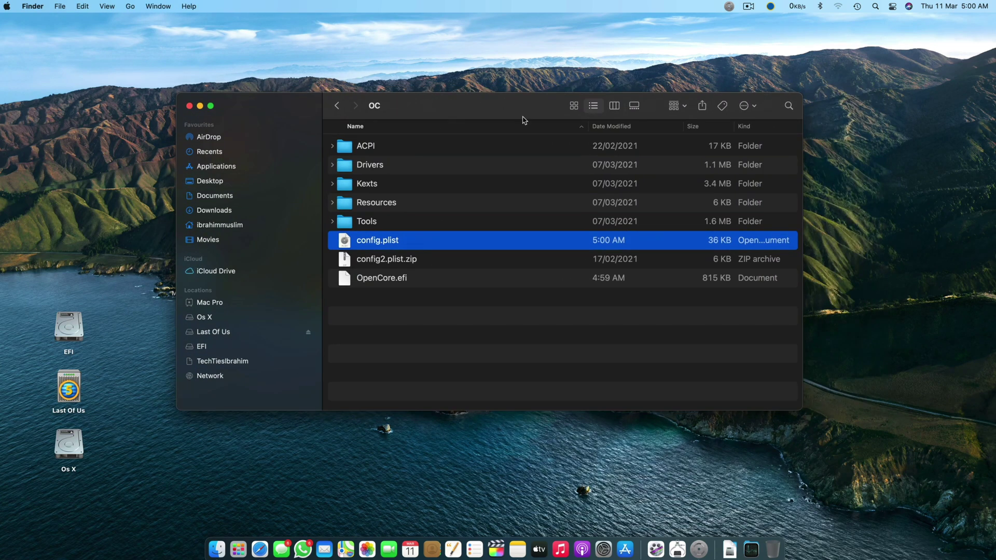
click(606, 280)
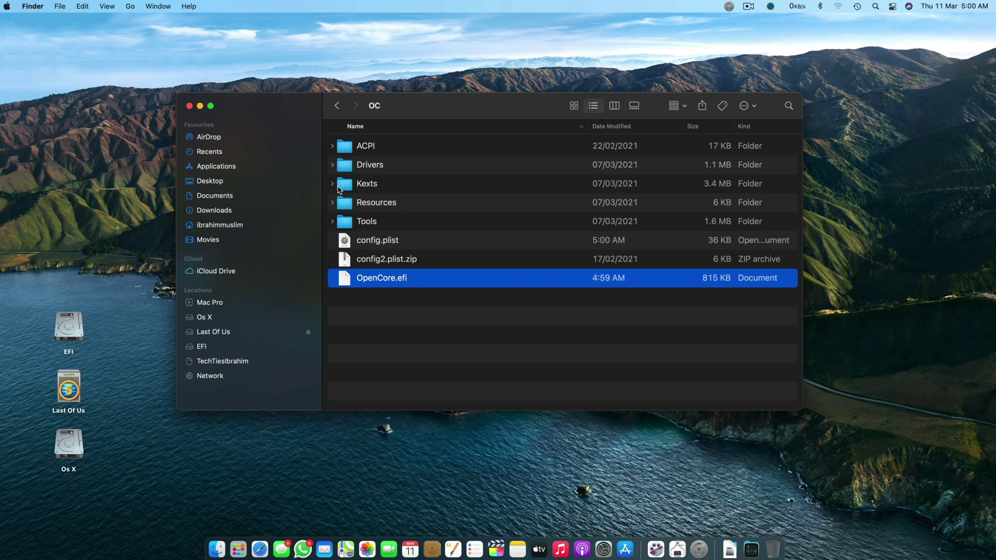
click(333, 222)
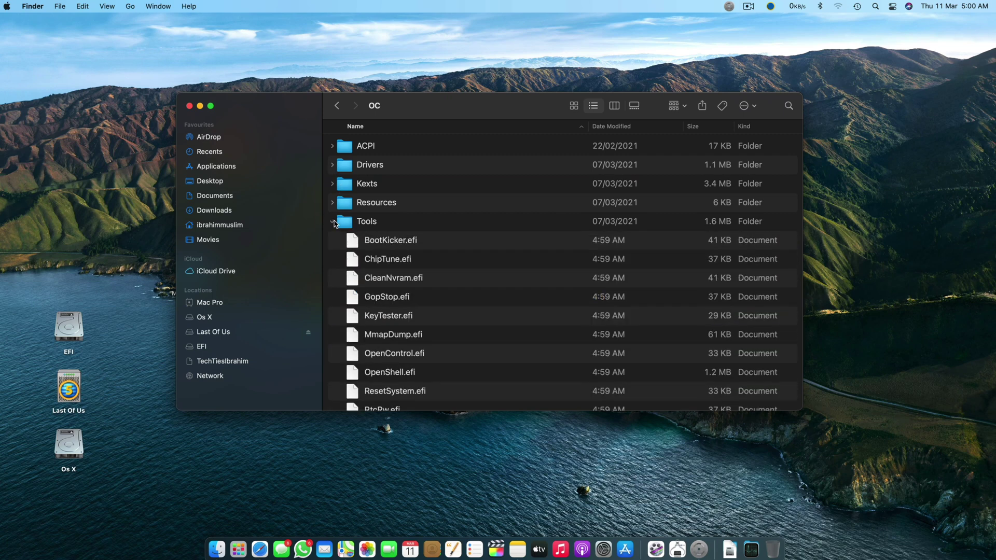
click(332, 222)
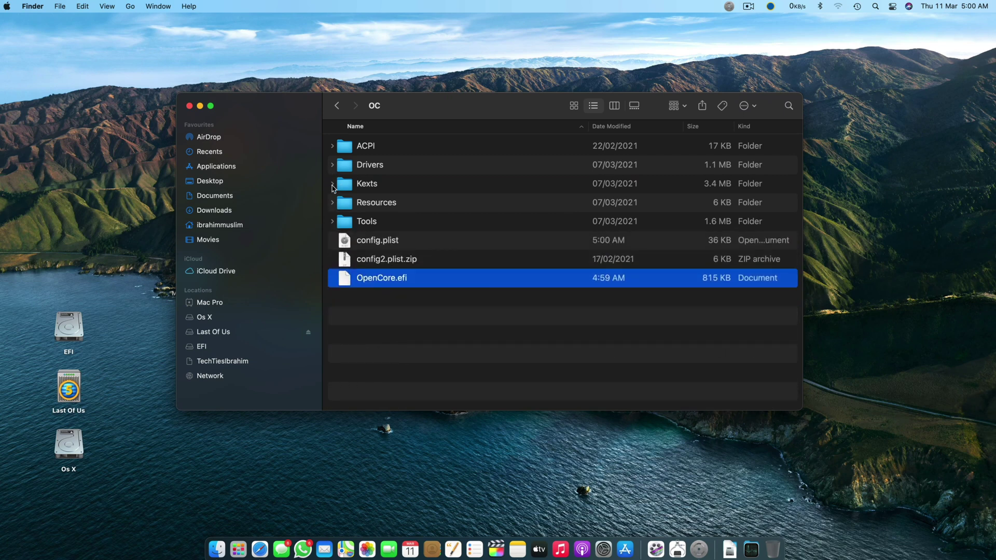
click(332, 202)
click(332, 202)
click(332, 184)
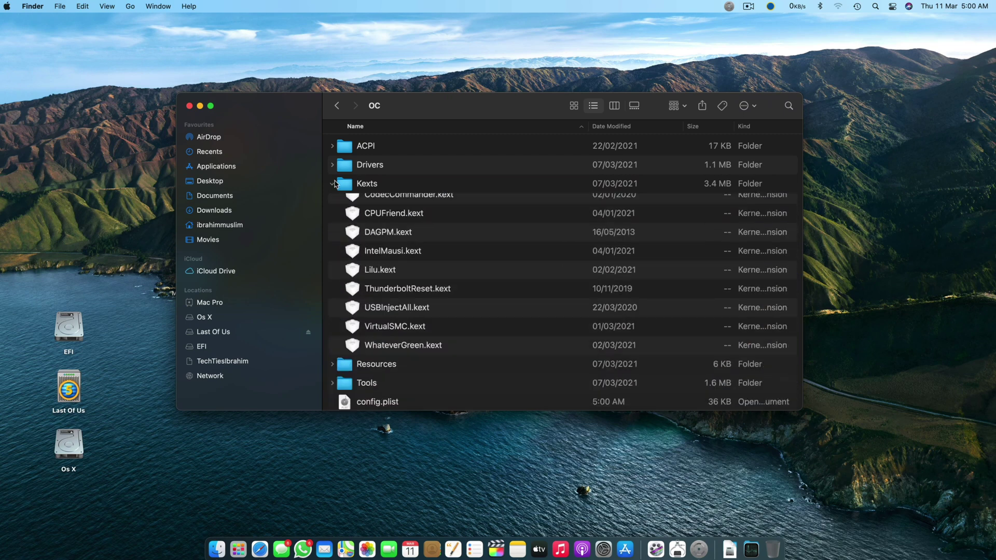
click(333, 184)
click(332, 164)
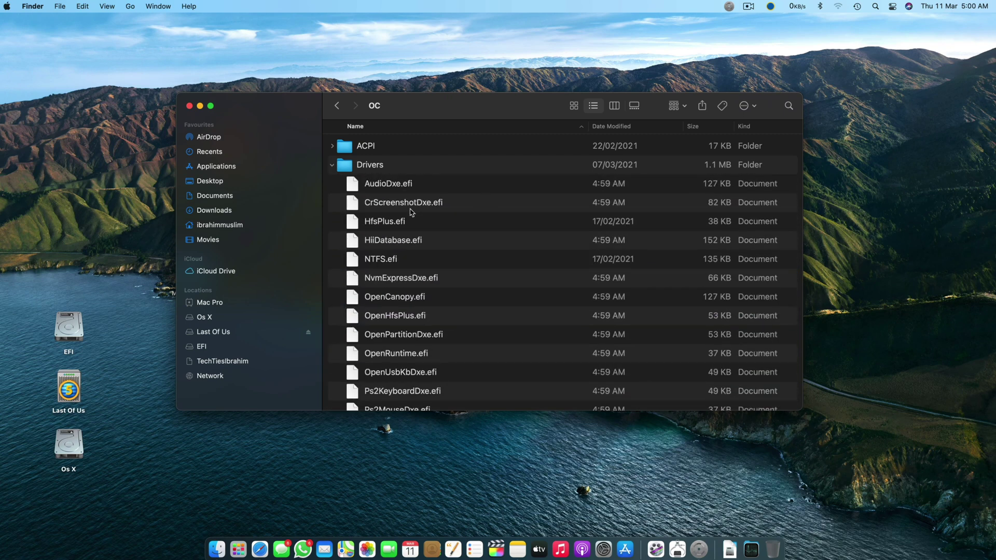
click(332, 164)
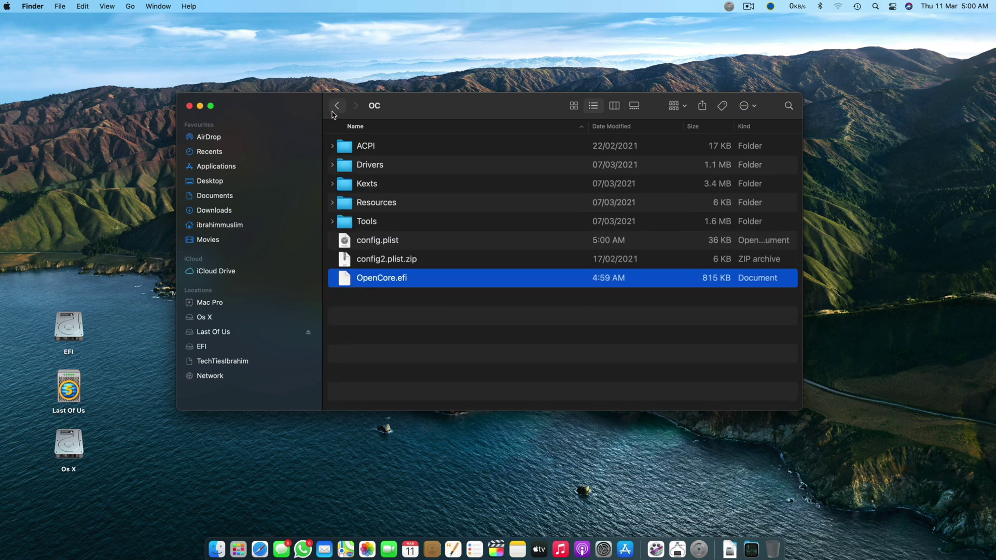
Go up to the root of the EFI partition and examine the compiled SSDT files in Docs/AcpiSamples/Binaries.
click(336, 106)
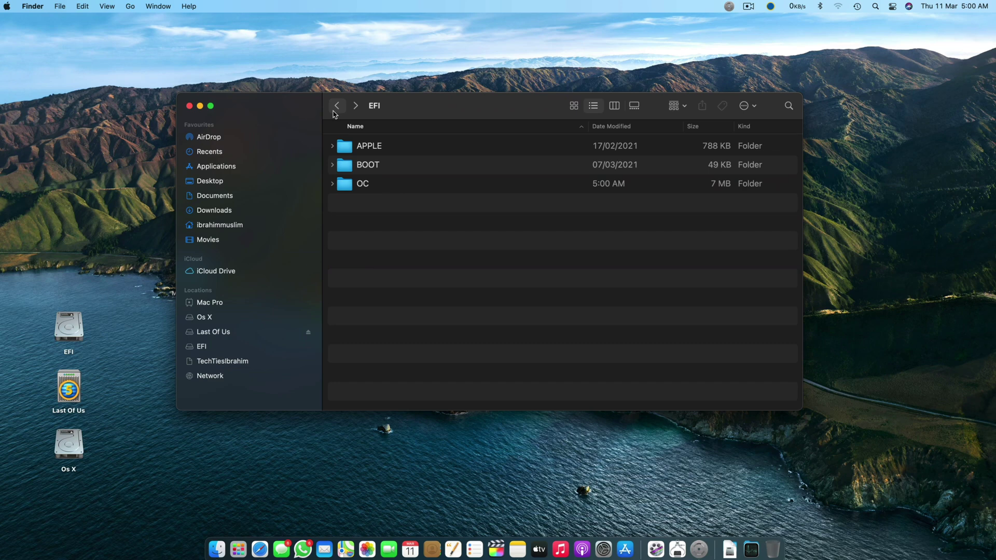
click(337, 103)
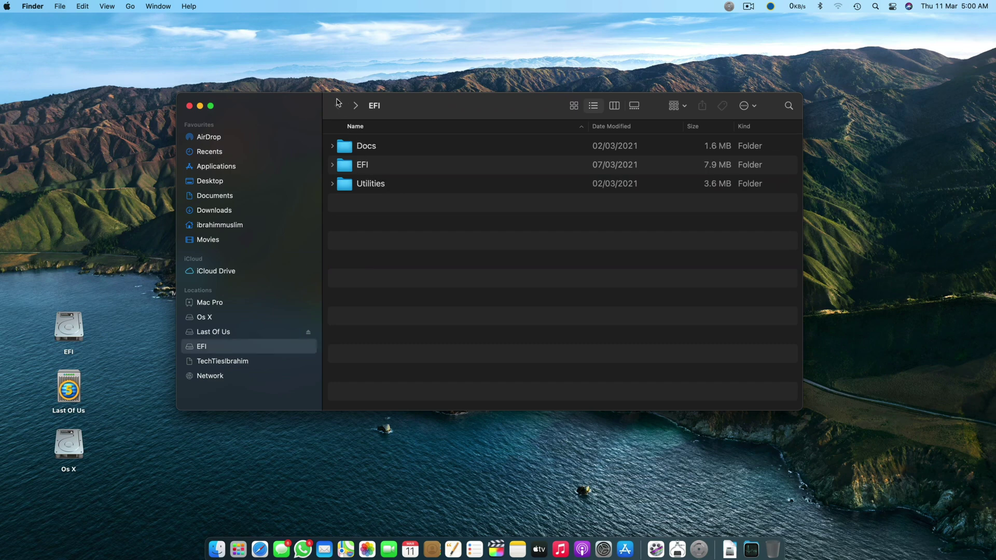
click(332, 146)
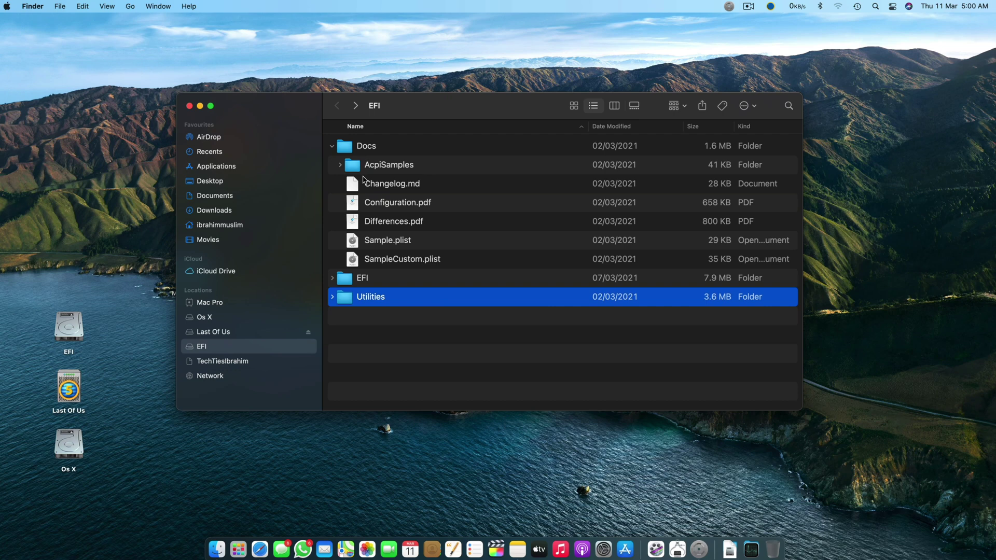
click(335, 168)
click(340, 165)
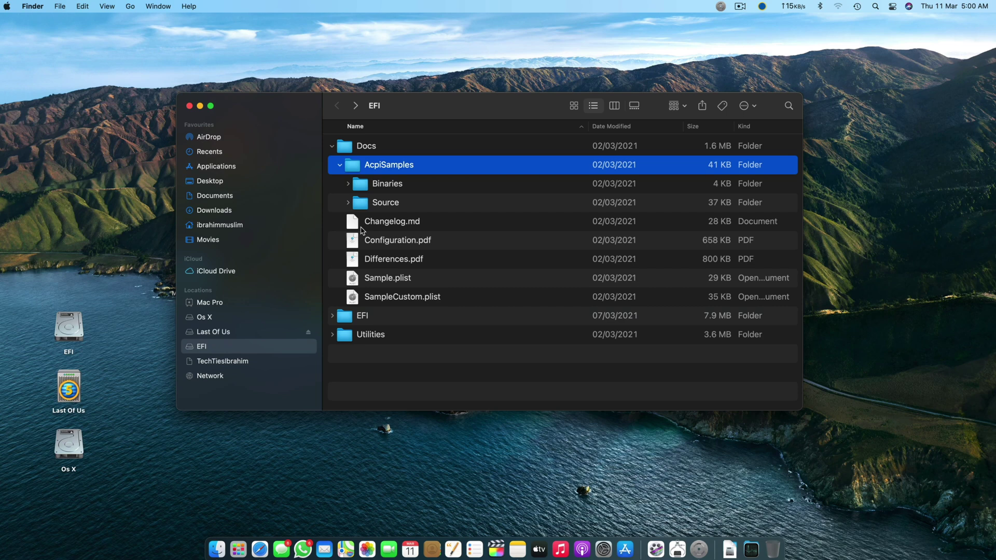
click(348, 184)
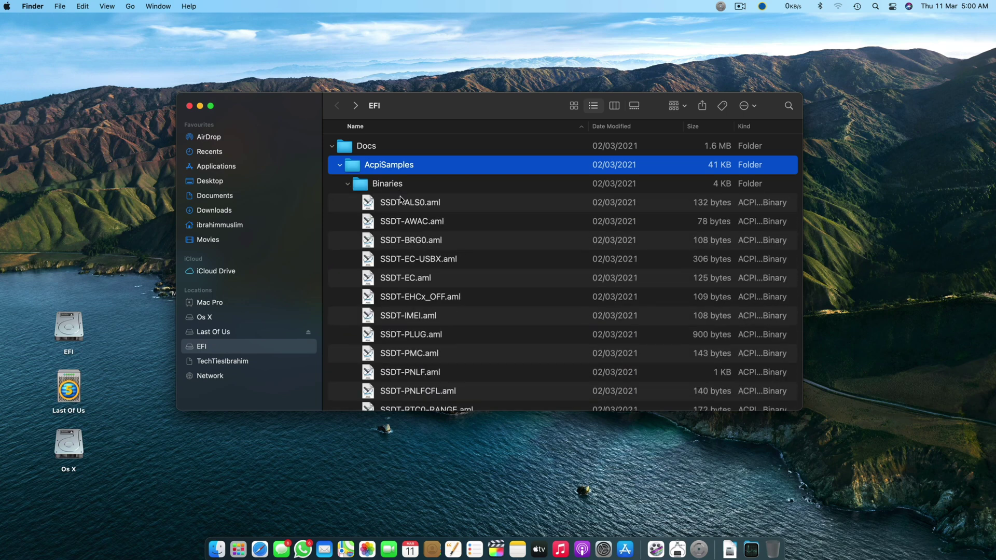
scroll(409, 312, down, 1)
scroll(409, 313, down, 5)
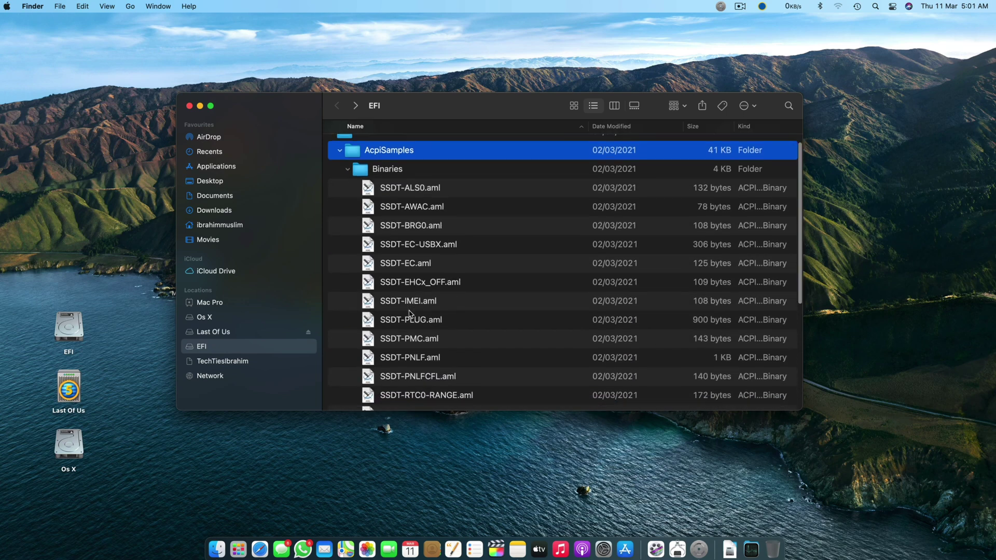
scroll(410, 314, down, 2)
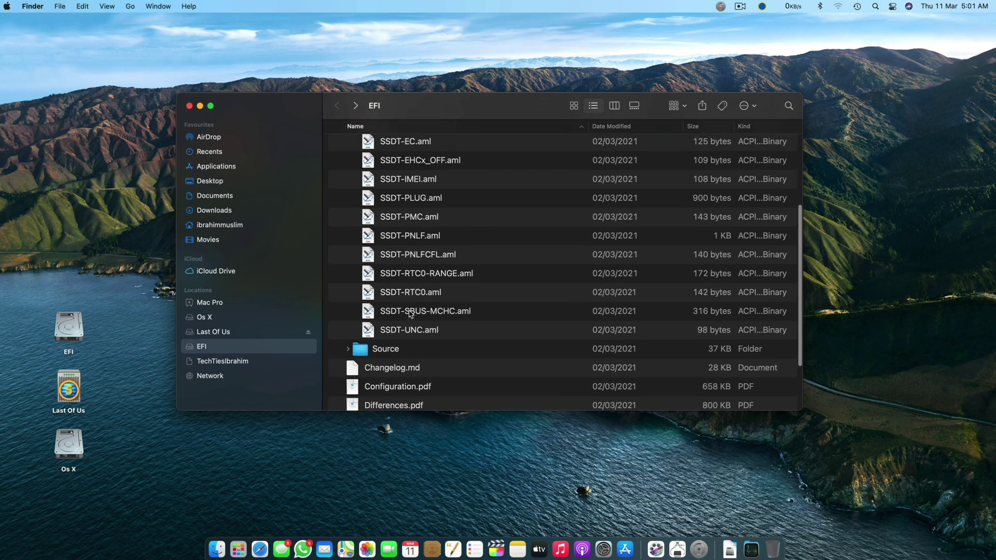
scroll(409, 313, up, 6)
Review the SSDT source files in Docs/AcpiSamples/Source, collapse the folders and close the EFI window.
click(347, 184)
click(347, 203)
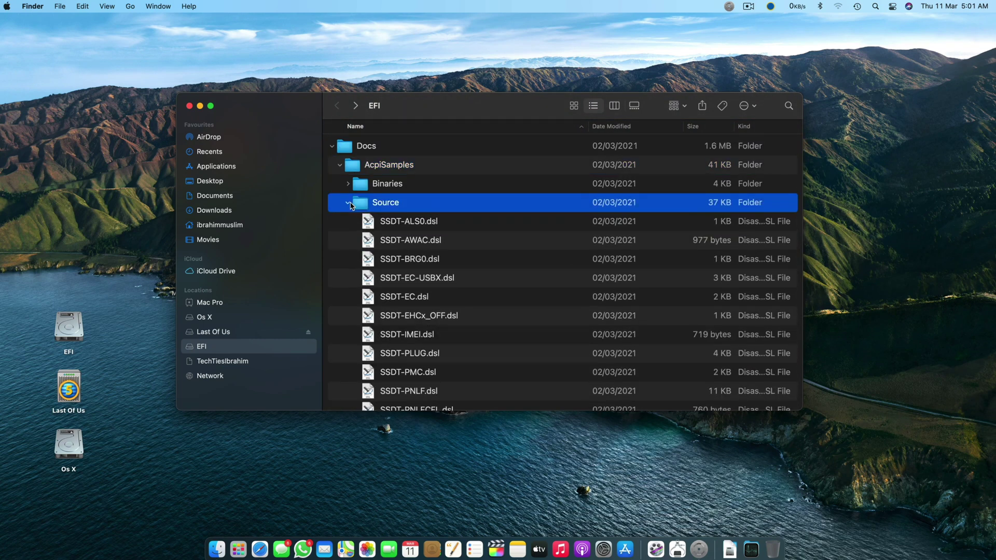
scroll(386, 255, down, 2)
scroll(385, 255, down, 3)
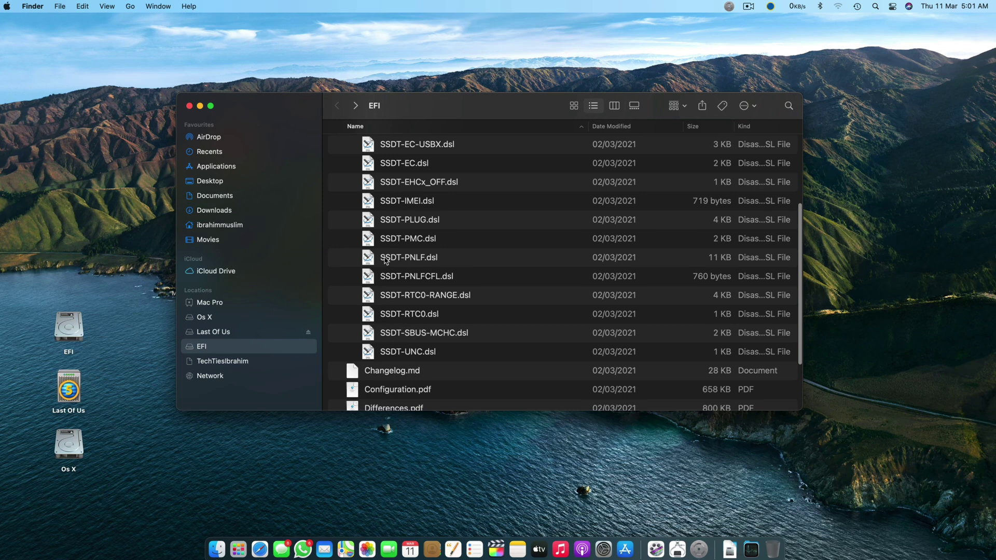
scroll(383, 257, up, 5)
click(348, 202)
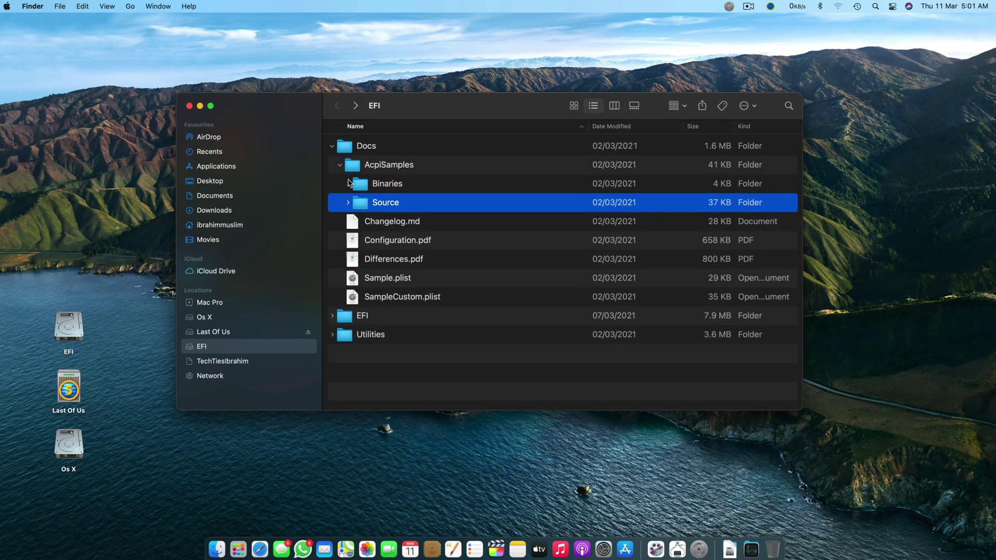
click(339, 165)
click(332, 146)
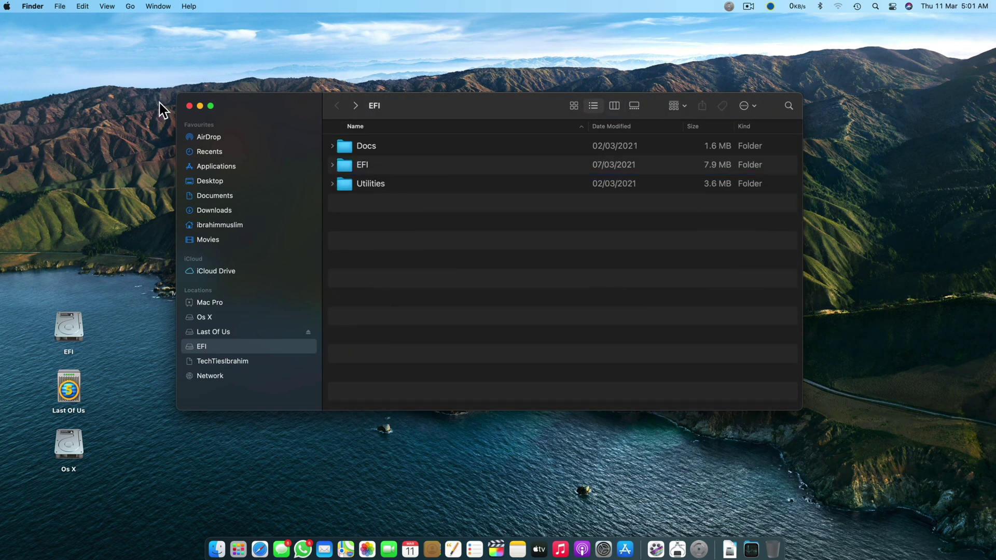
click(189, 106)
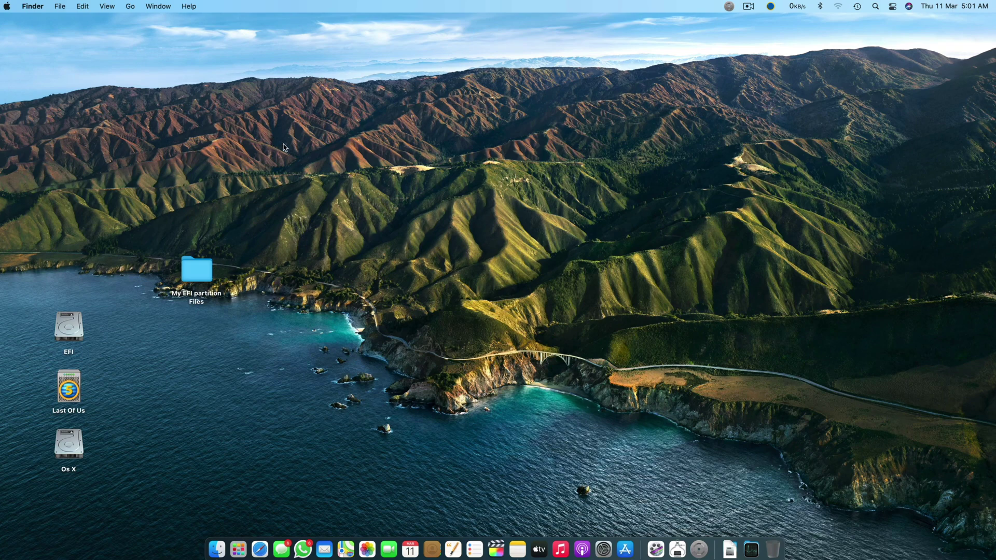
click(747, 7)
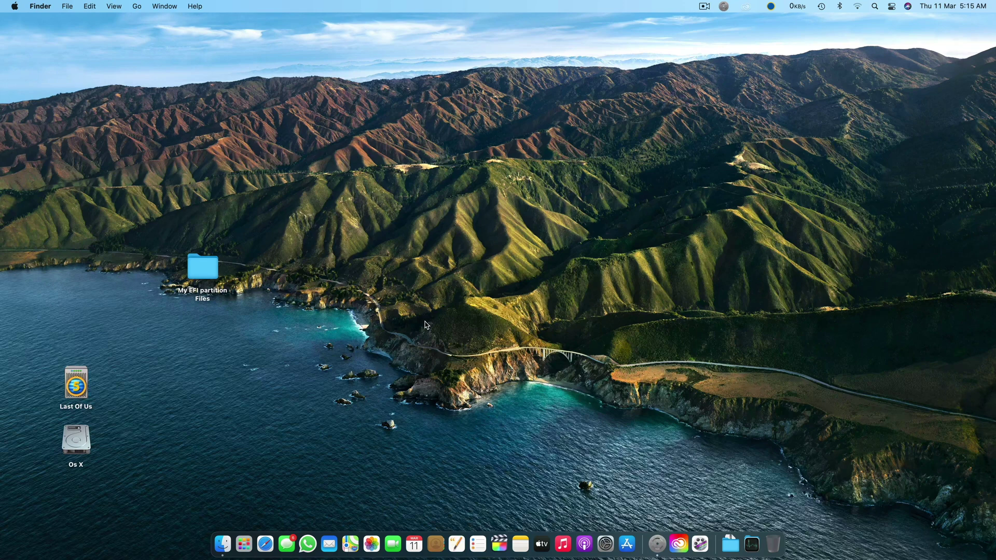
Launch OpenCore Configurator, mount the EFI partition of disk0s1 and open it.
click(657, 544)
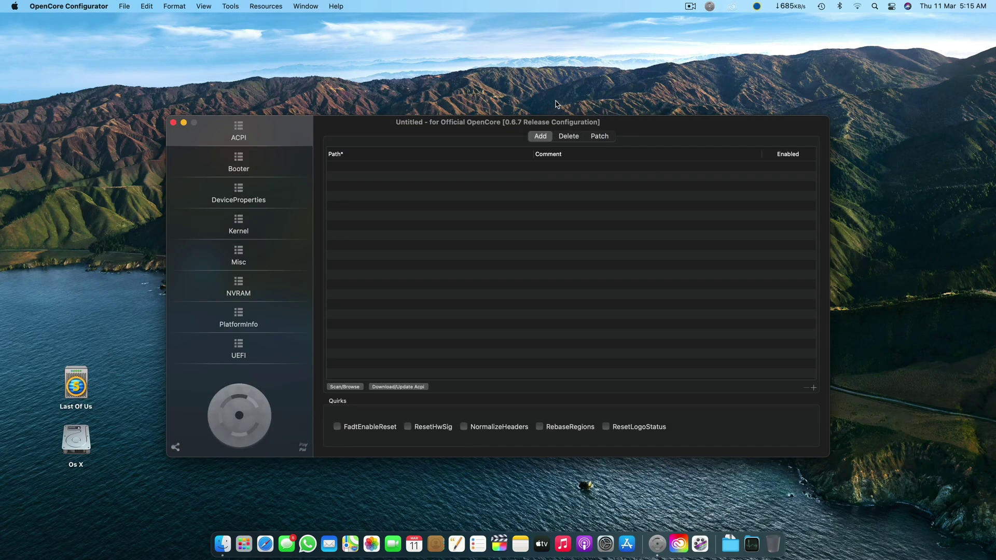
click(709, 6)
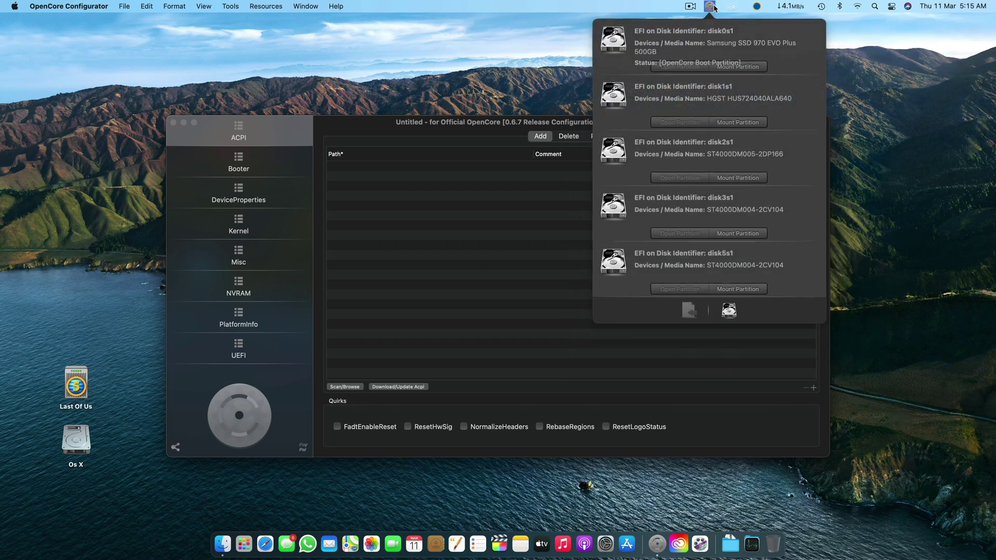
click(761, 67)
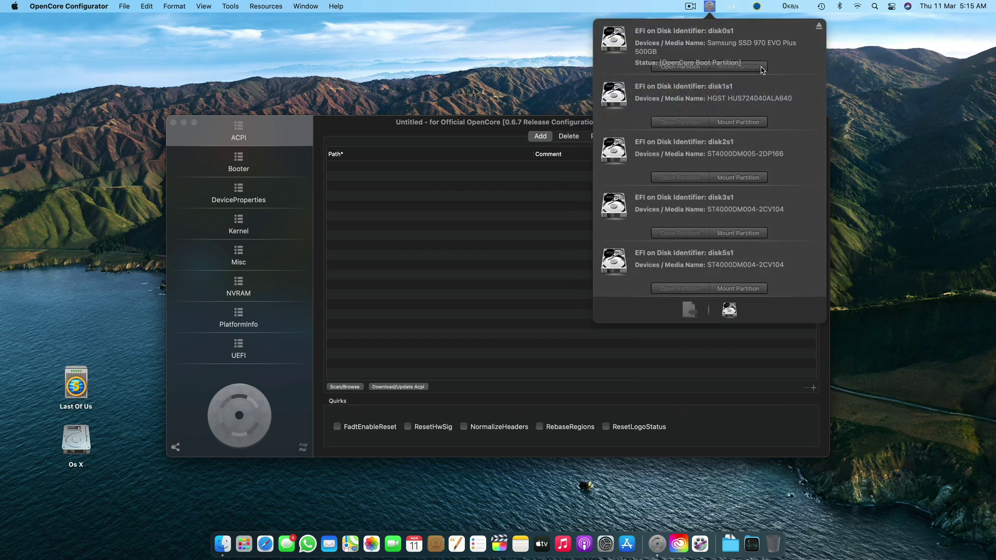
click(672, 66)
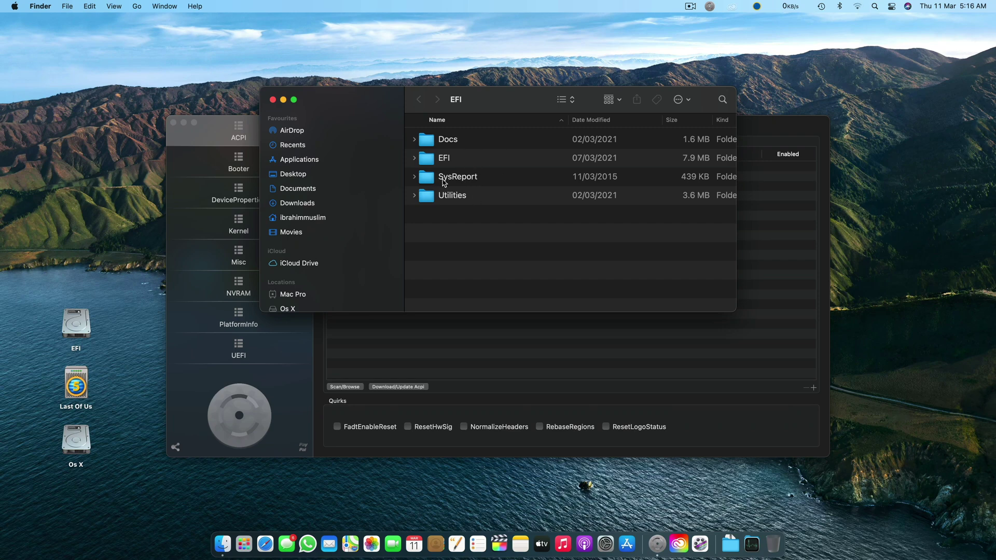
Open the SysReport folder on the EFI partition and examine the contents of SMBIOS, Audio and ACPI.
click(443, 182)
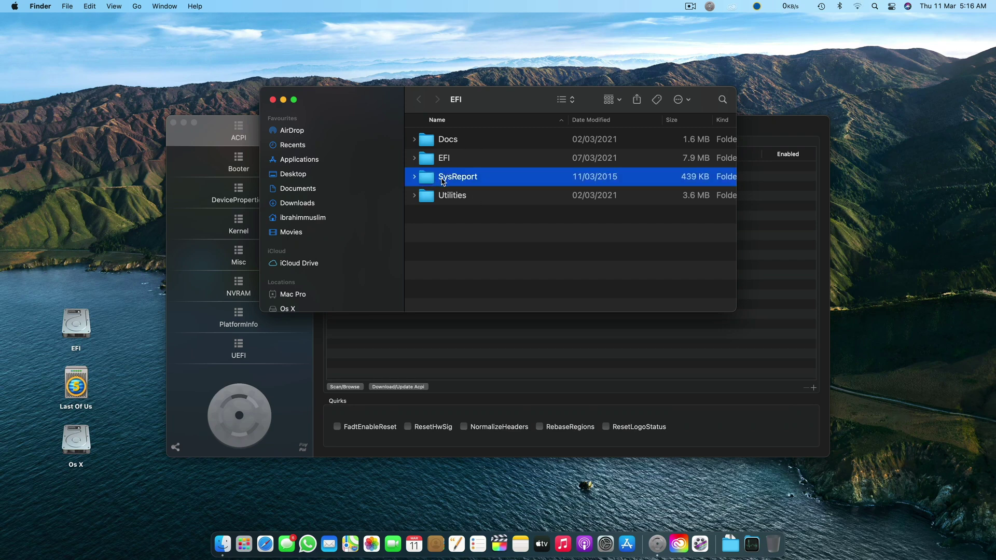
double_click(442, 180)
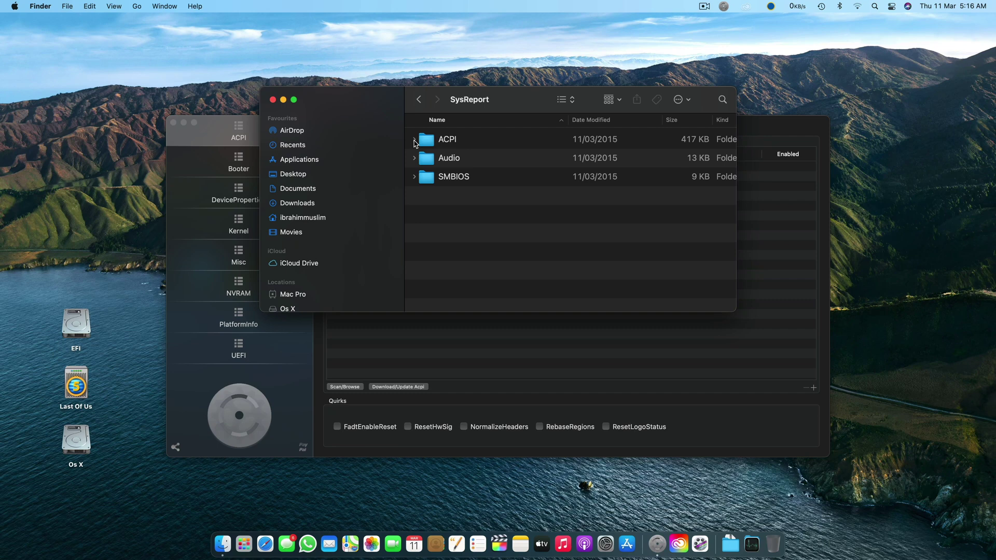
click(415, 178)
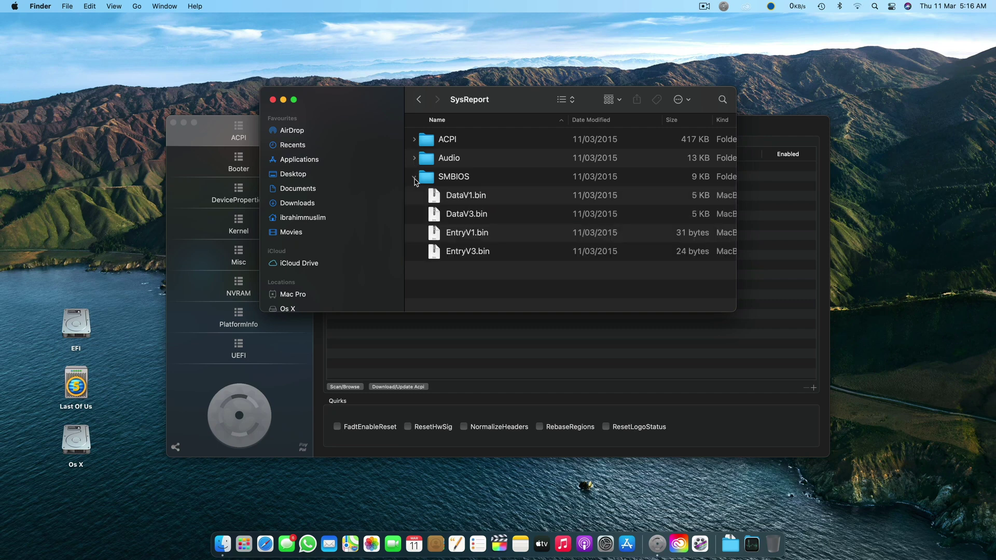
click(414, 159)
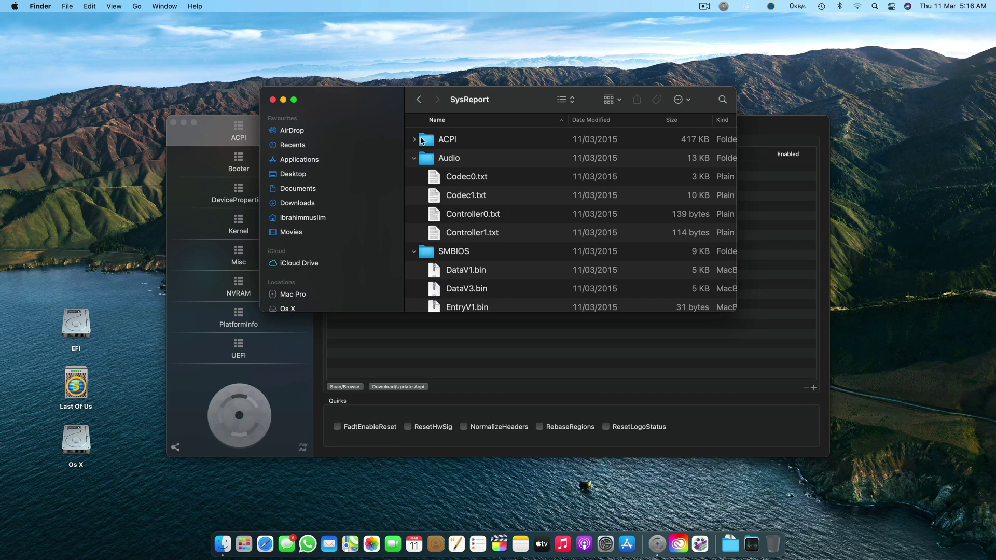
click(421, 140)
click(414, 138)
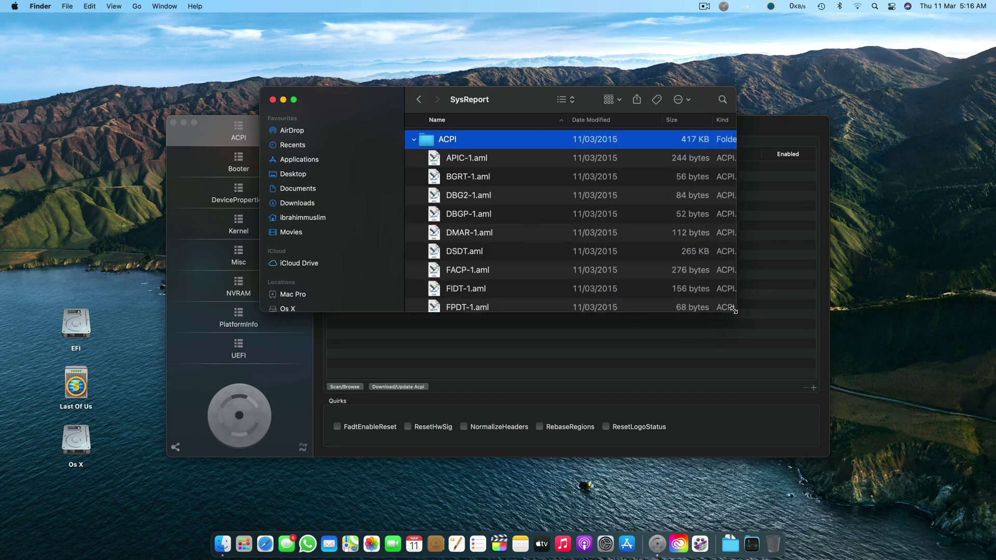
Copy the ACPI folder from SysReport to the desktop, close the SysReport window and open the copy.
drag(433, 148, 456, 52)
click(414, 139)
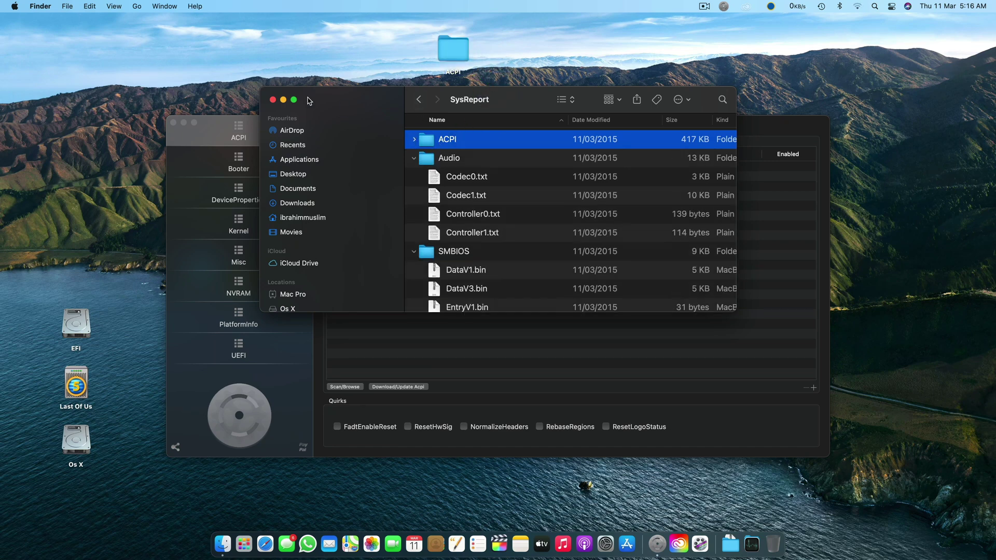
click(270, 99)
double_click(458, 50)
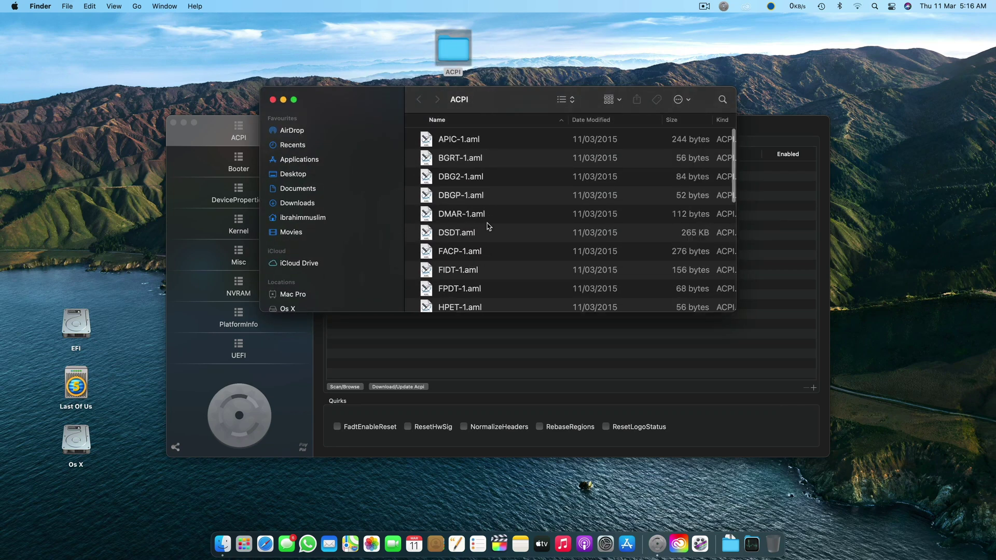
double_click(458, 234)
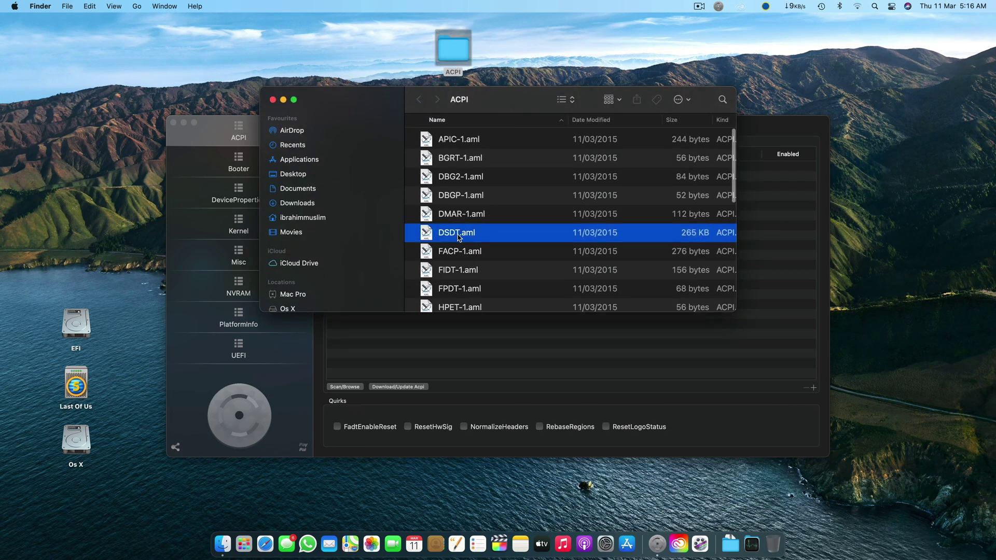
click(511, 265)
double_click(443, 239)
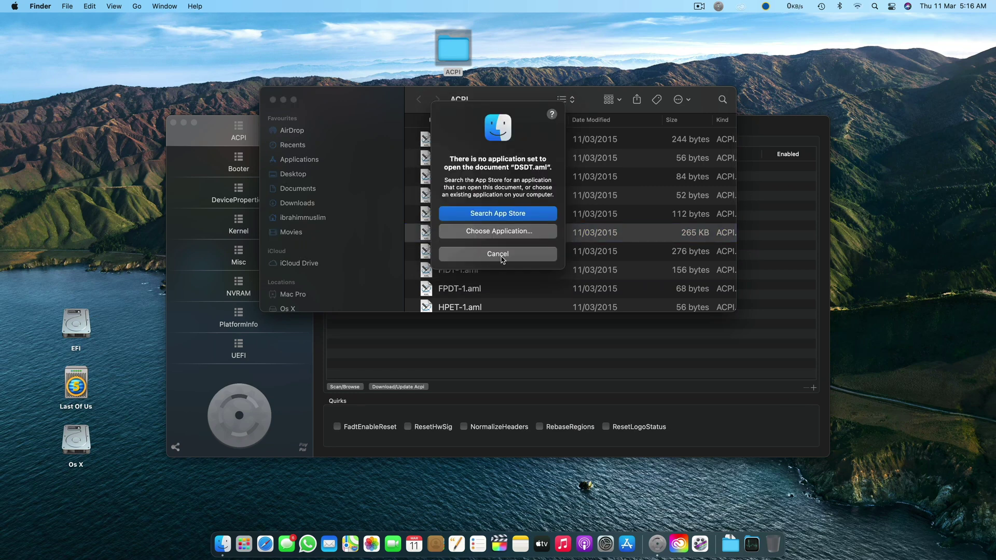
click(501, 234)
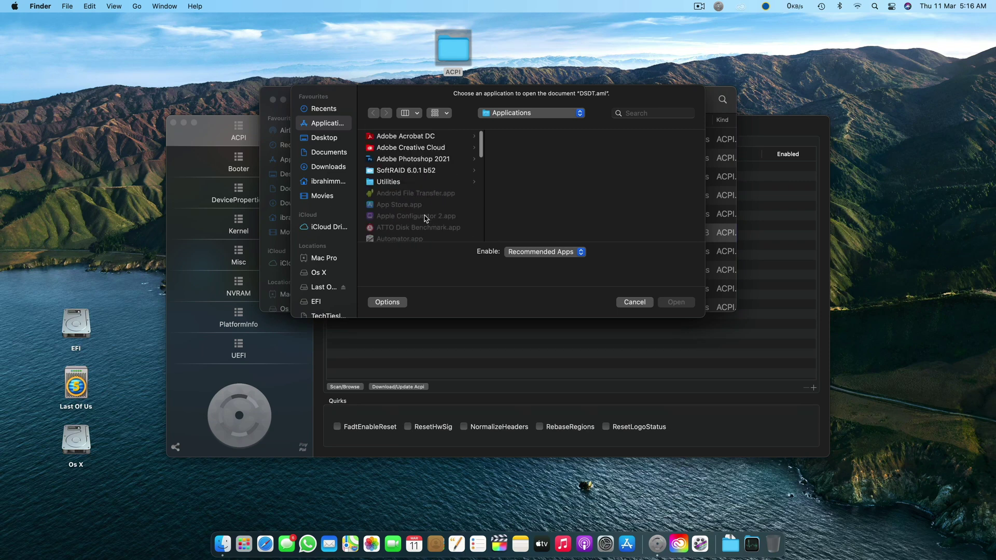
click(637, 303)
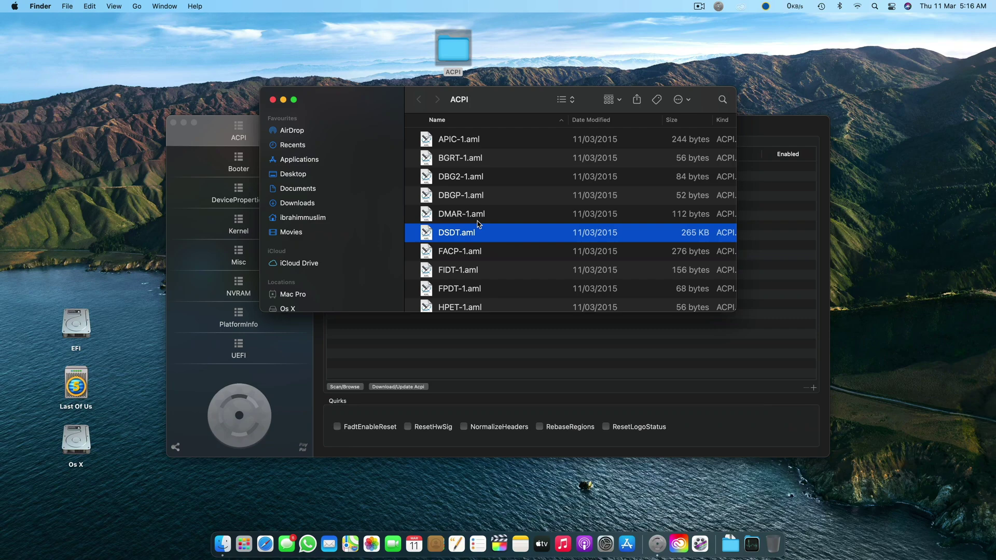
Put MaciASL.app from the USB 3.0 SSDT files folder on the desktop and close the open Finder and System DSDT windows.
click(244, 543)
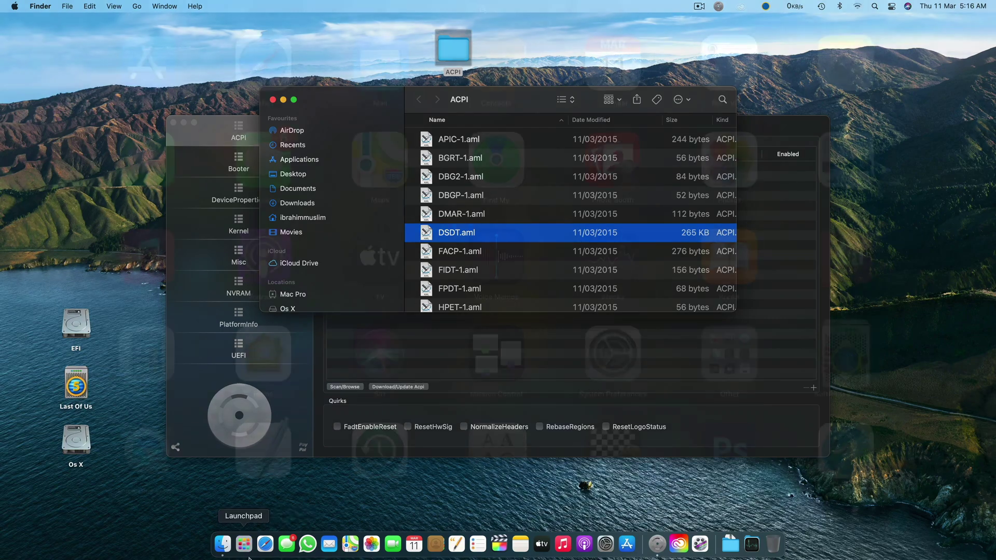
click(428, 414)
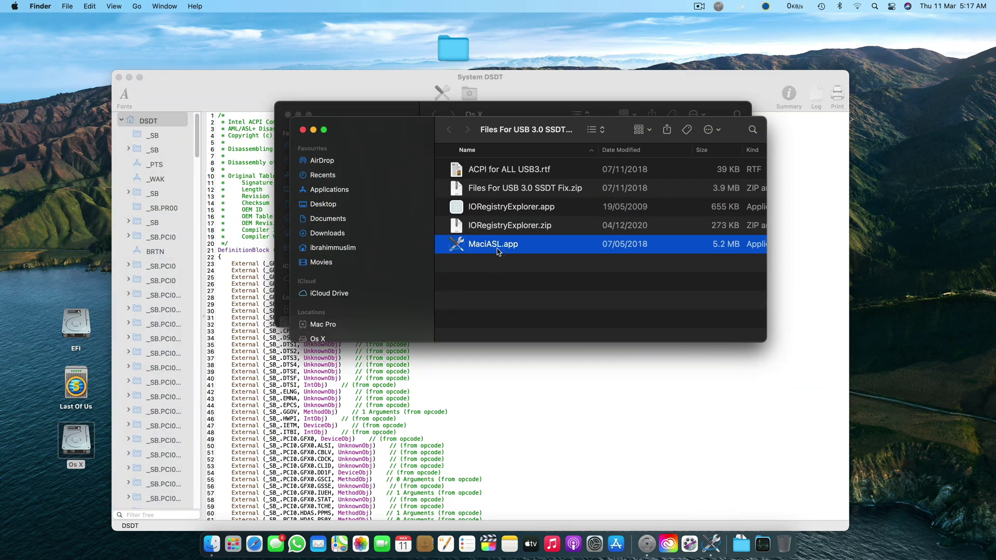
drag(495, 244, 261, 40)
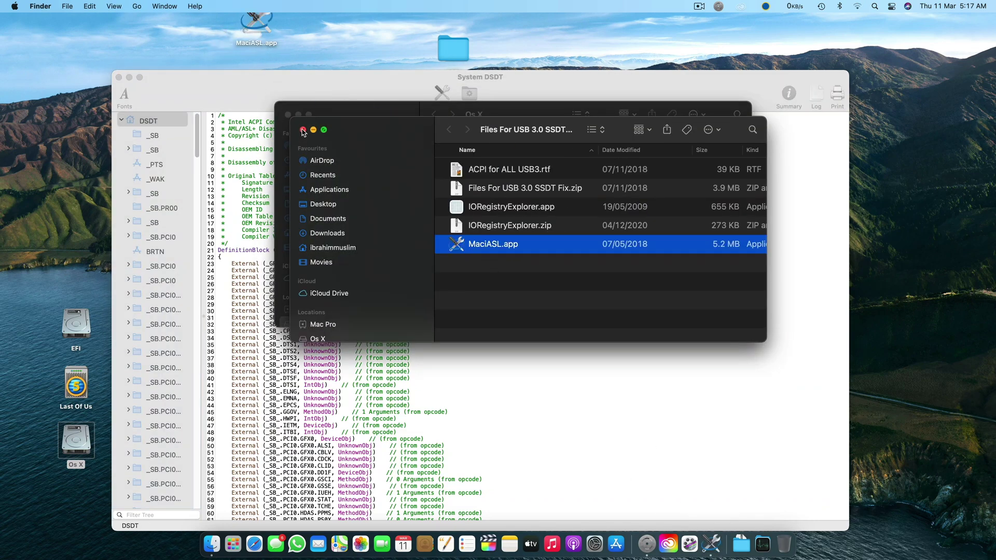
click(302, 130)
click(298, 114)
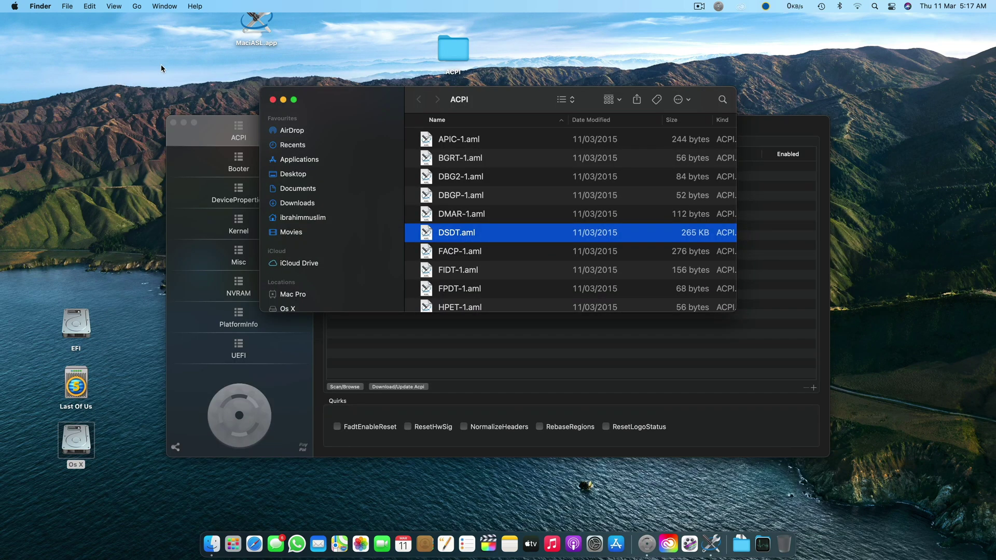
Launch MaciASL from the desktop, close its untitled document and open DSDT.aml from the ACPI folder with it.
double_click(256, 26)
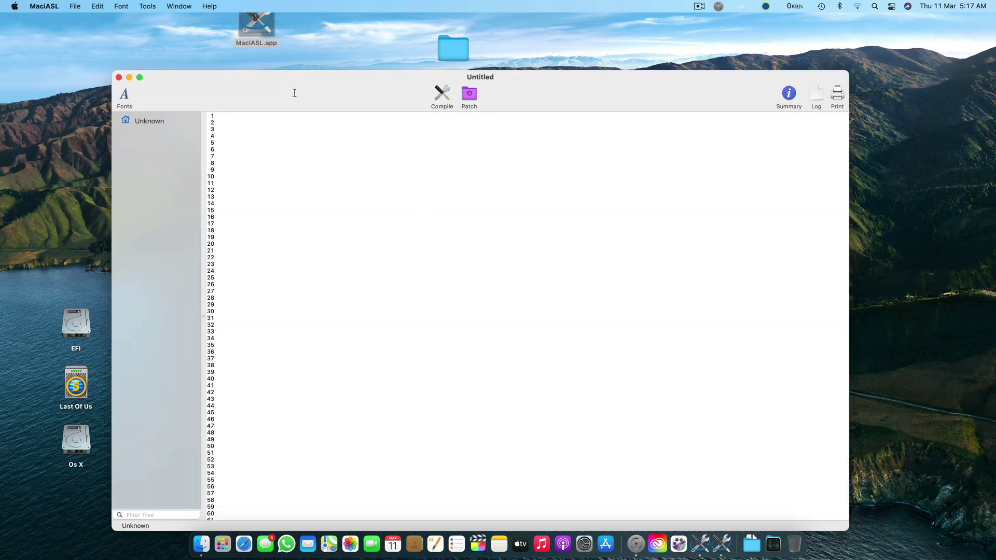
click(119, 77)
right_click(445, 231)
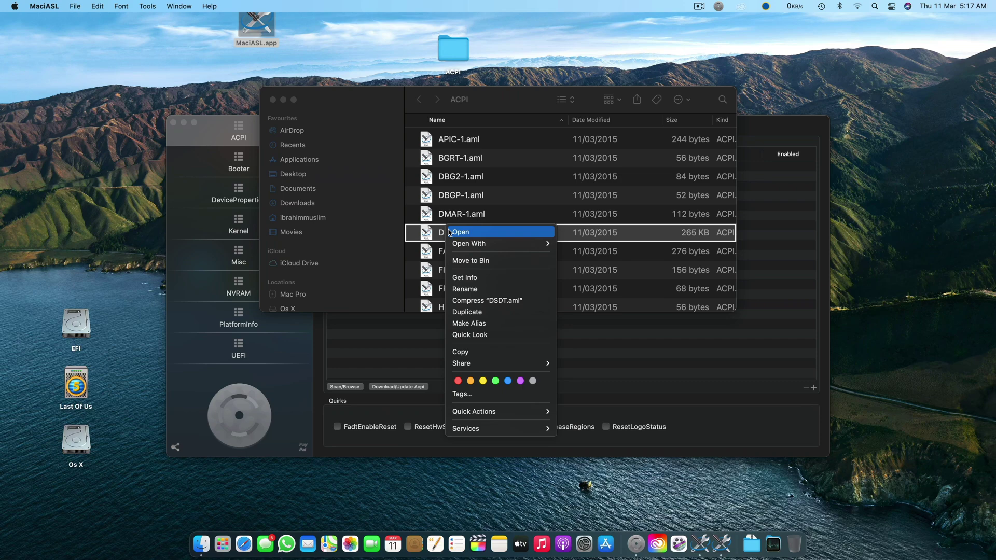
mouse_move(529, 244)
click(581, 243)
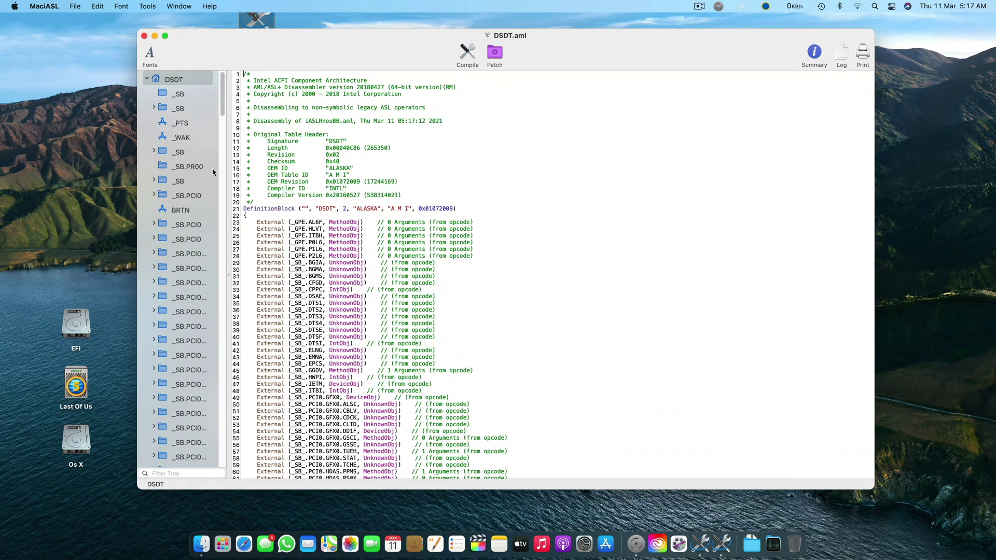
Look through the device tree of DSDT.aml and close the document.
scroll(213, 168, down, 5)
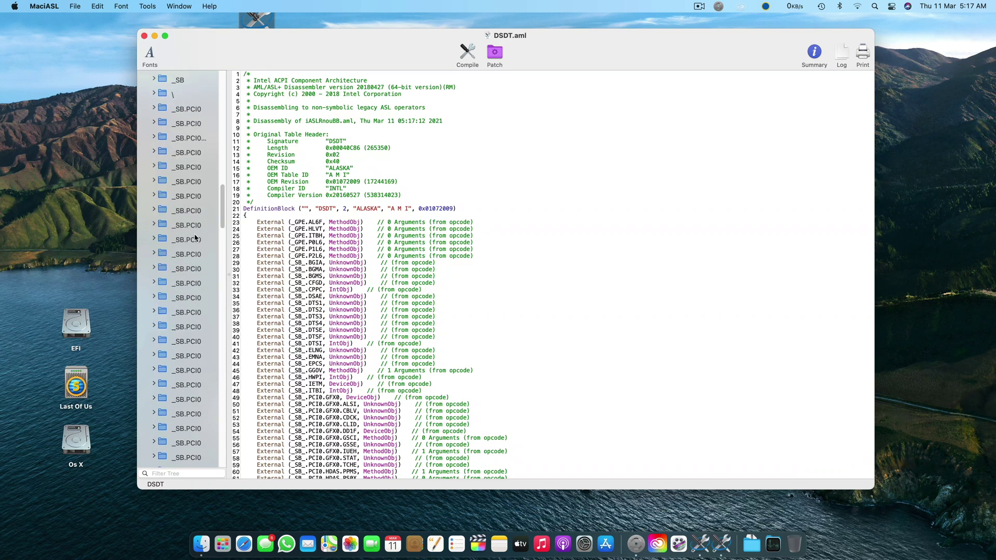
scroll(194, 234, up, 5)
scroll(195, 237, up, 5)
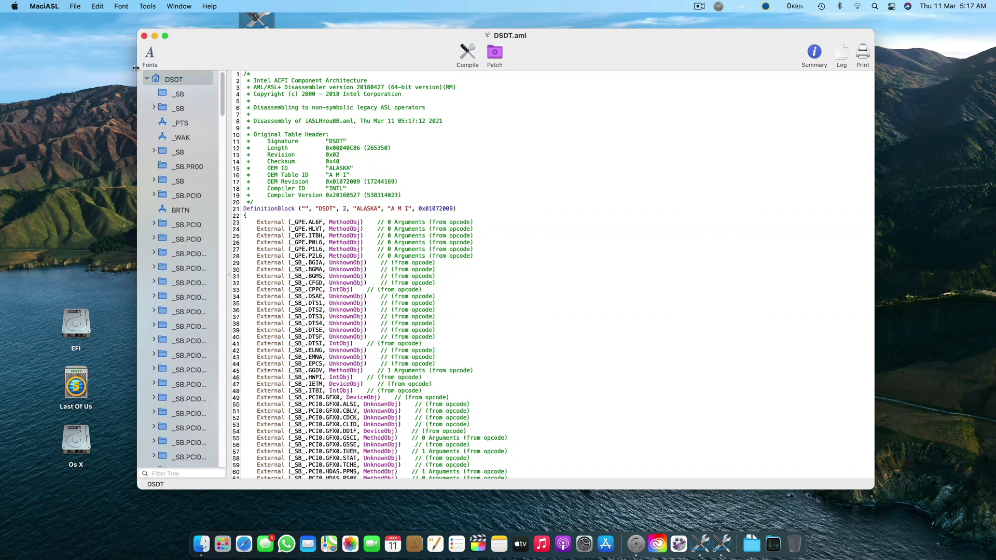
click(144, 36)
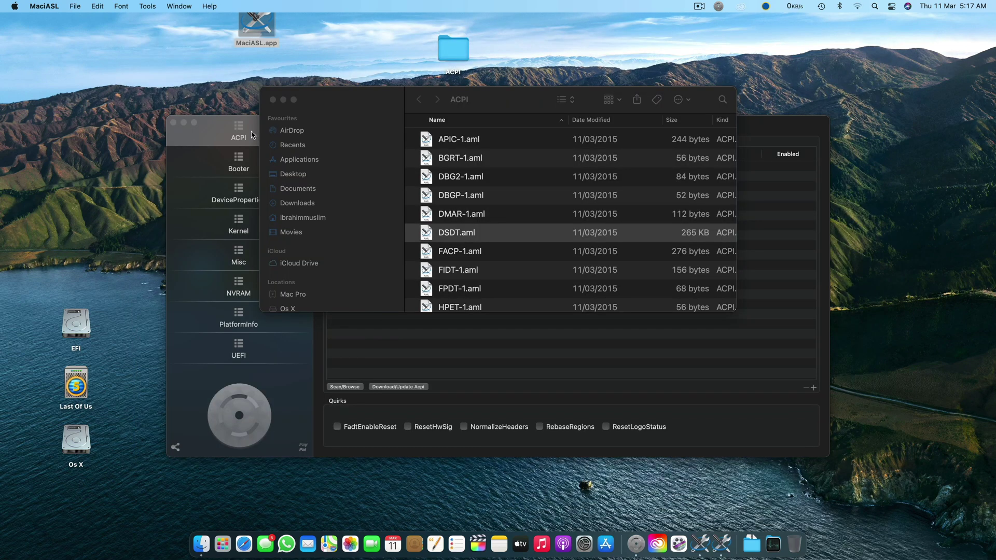
Close the OpenCore Configurator and ACPI windows, then move My EFI partition Files above the EFI drive and MaciASL.app to mid-desktop.
click(169, 123)
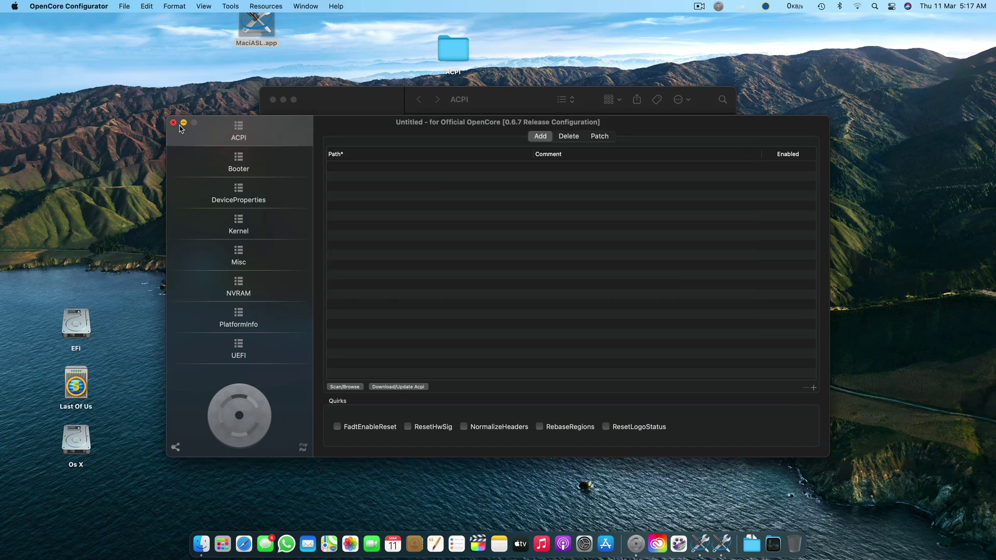
click(172, 122)
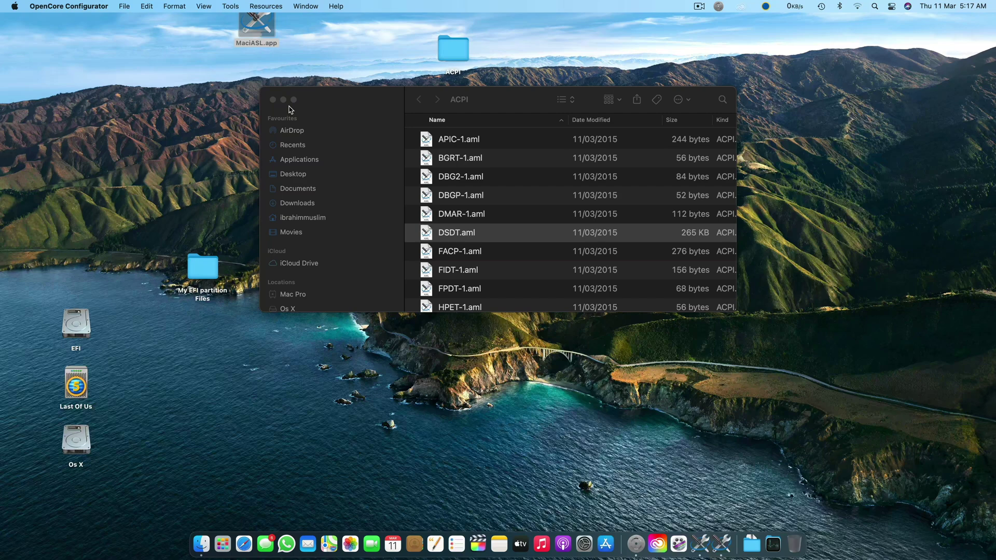
click(272, 99)
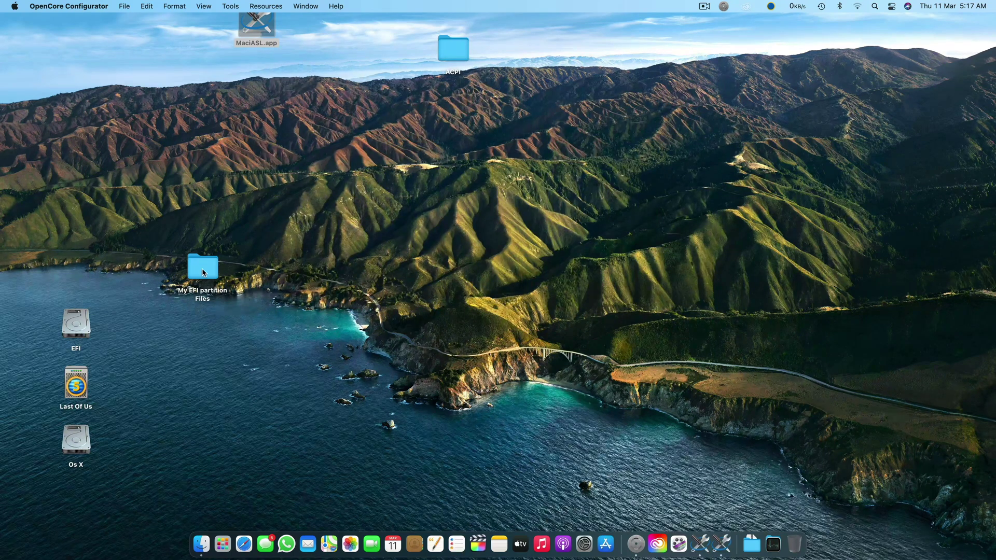
drag(202, 272, 84, 267)
drag(259, 29, 396, 254)
Put DSDT.aml from the ACPI folder on the desktop, close the folder and place MaciASL.app beside the file.
double_click(452, 48)
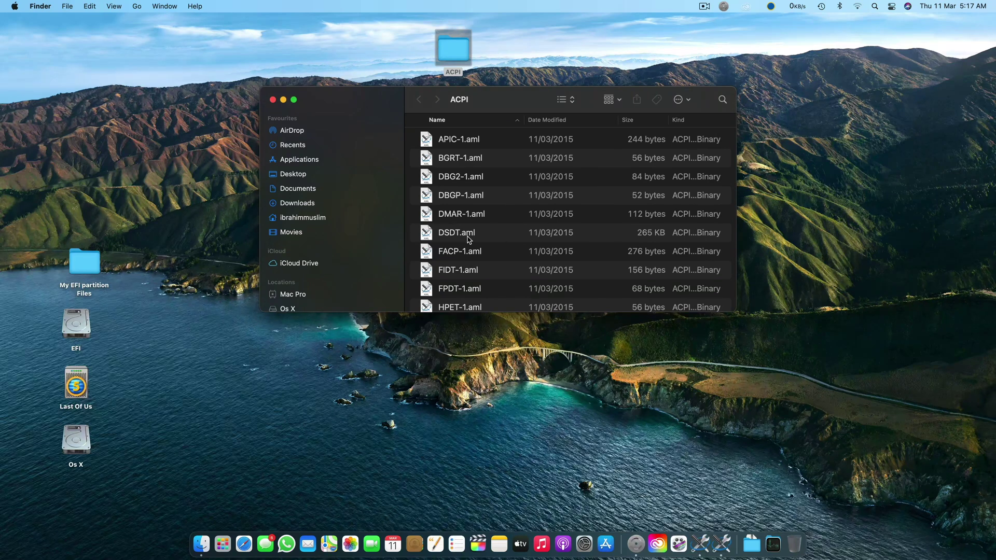
mouse_move(469, 239)
mouse_down()
mouse_move(500, 244)
mouse_move(554, 363)
mouse_move(464, 246)
mouse_up()
click(273, 100)
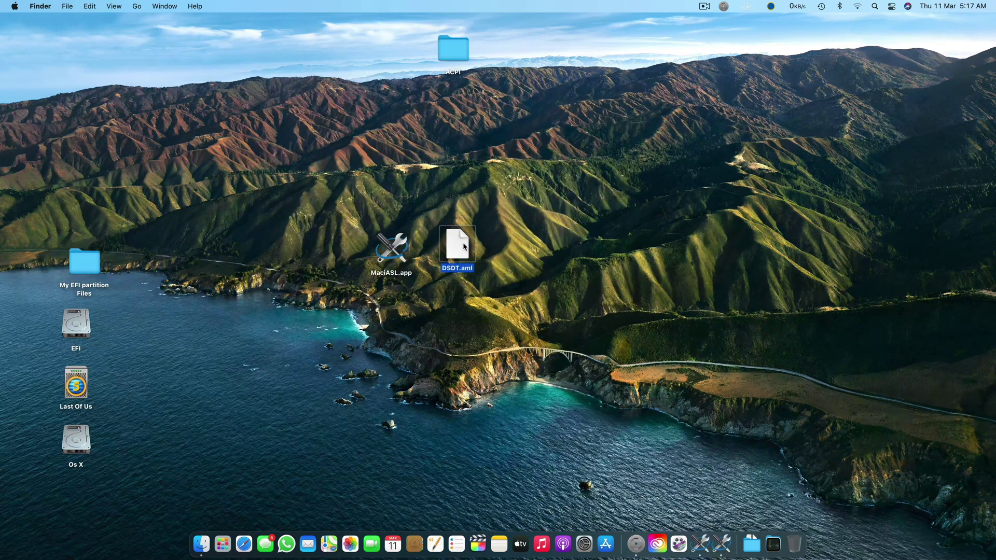
drag(397, 250, 520, 241)
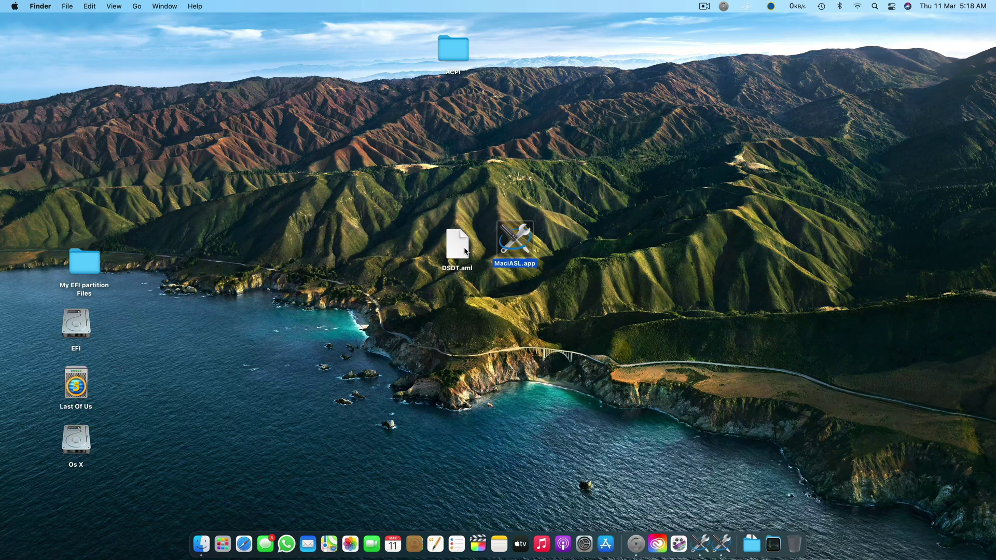
click(469, 269)
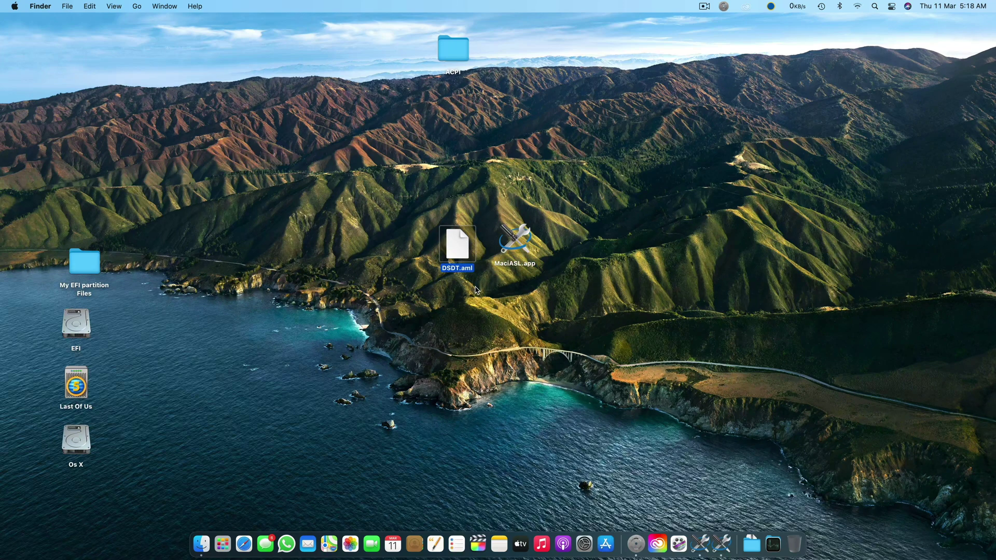